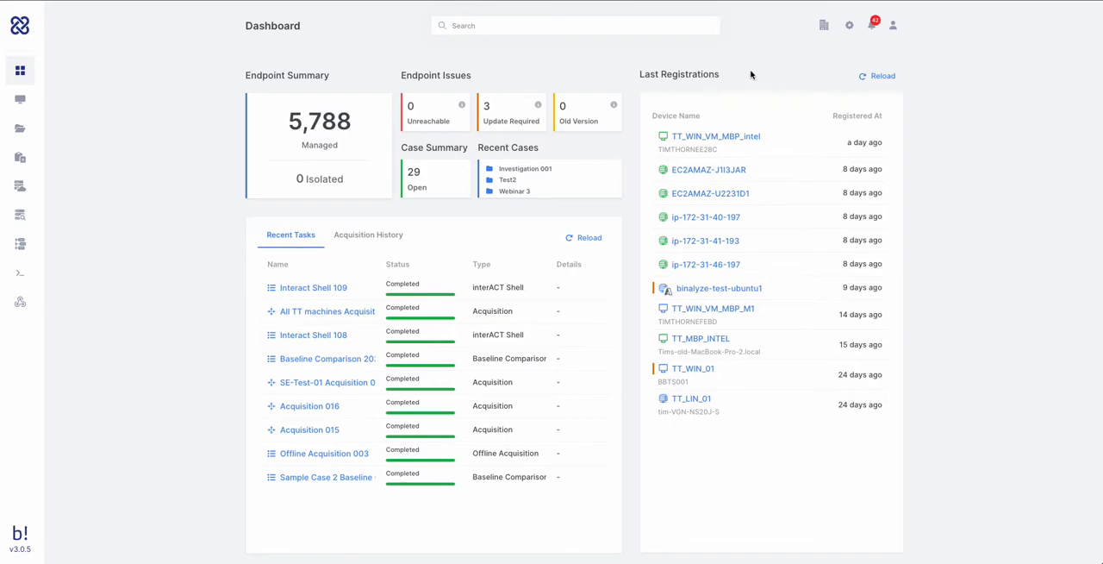
- Create an organization named Blue Ridge Cyber, enter the contact's full name and the title Dir DFIR, and close the organizations list
{"action": "left_click", "coordinate": [825, 28]}
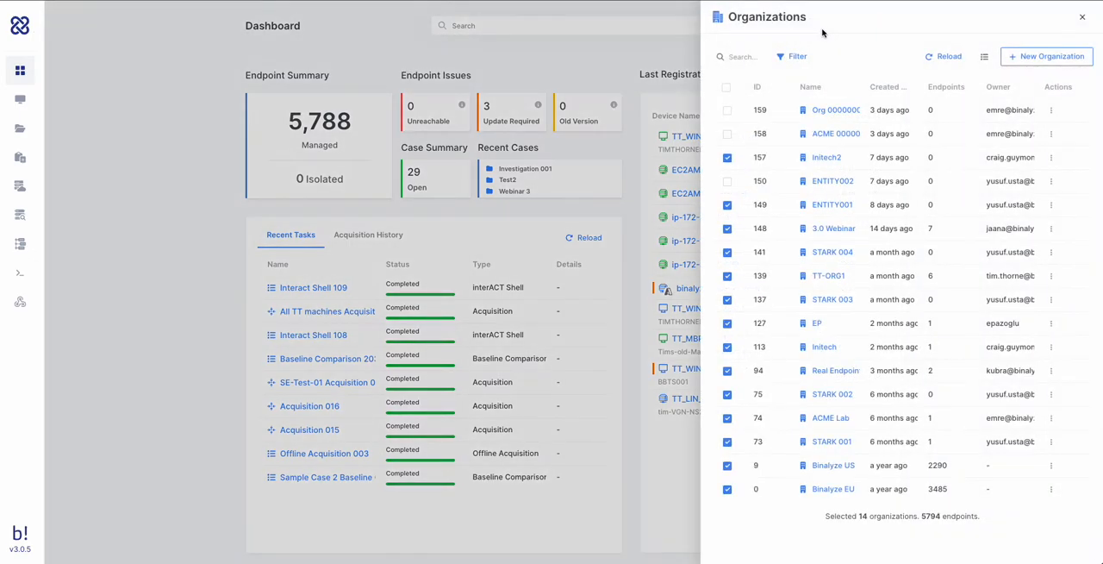
{"action": "left_click", "coordinate": [1038, 58]}
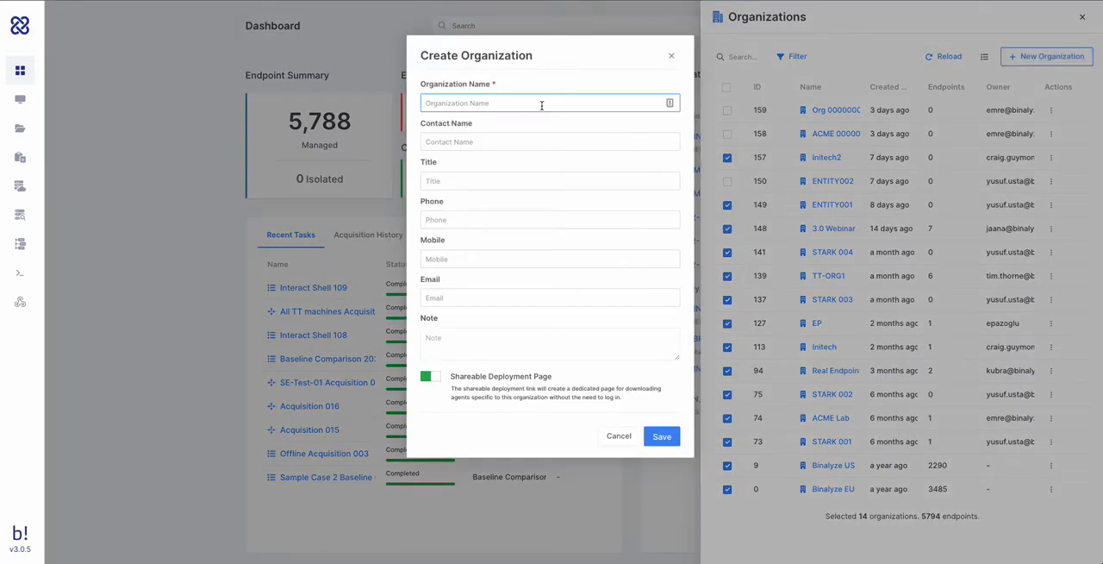
{"action": "type", "text": "Blue Ridge Cyber"}
{"action": "left_click", "coordinate": [511, 142]}
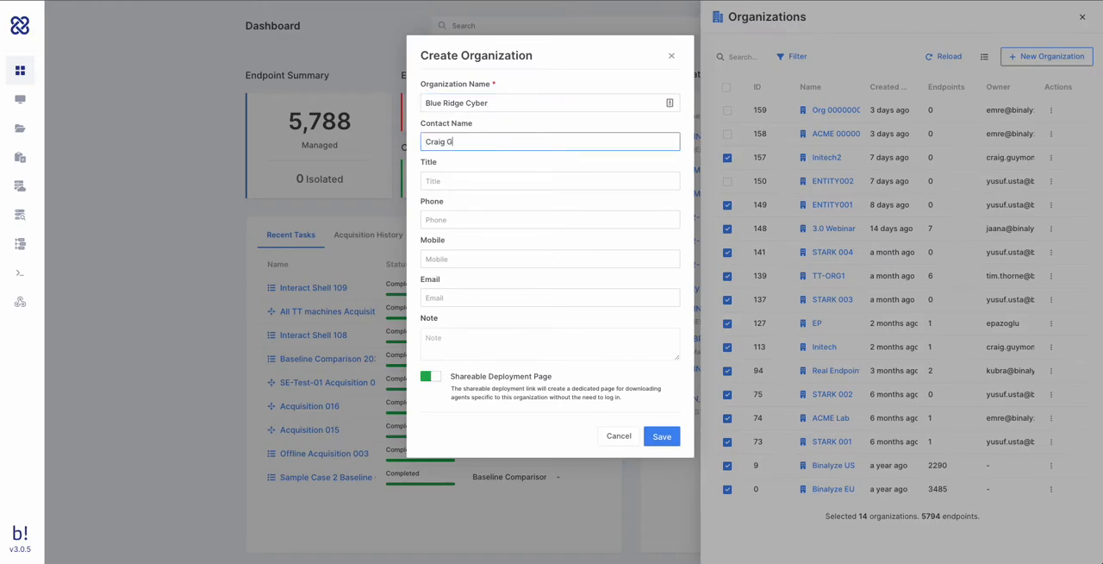
{"action": "key", "text": "Tab"}
{"action": "type", "text": "Dir DFI"}
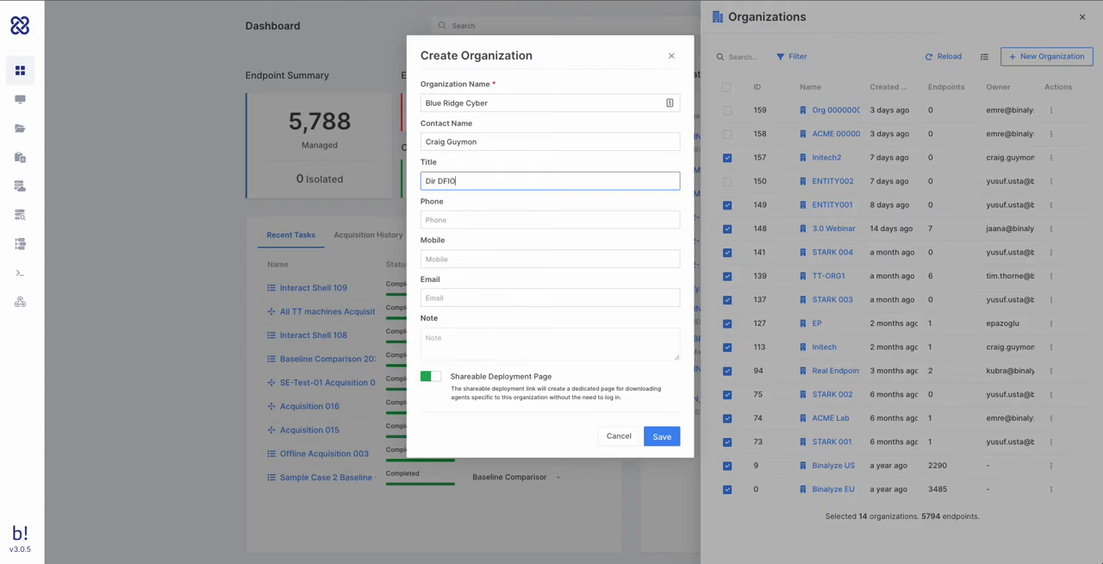
{"action": "type", "text": "R"}
{"action": "left_click", "coordinate": [664, 437]}
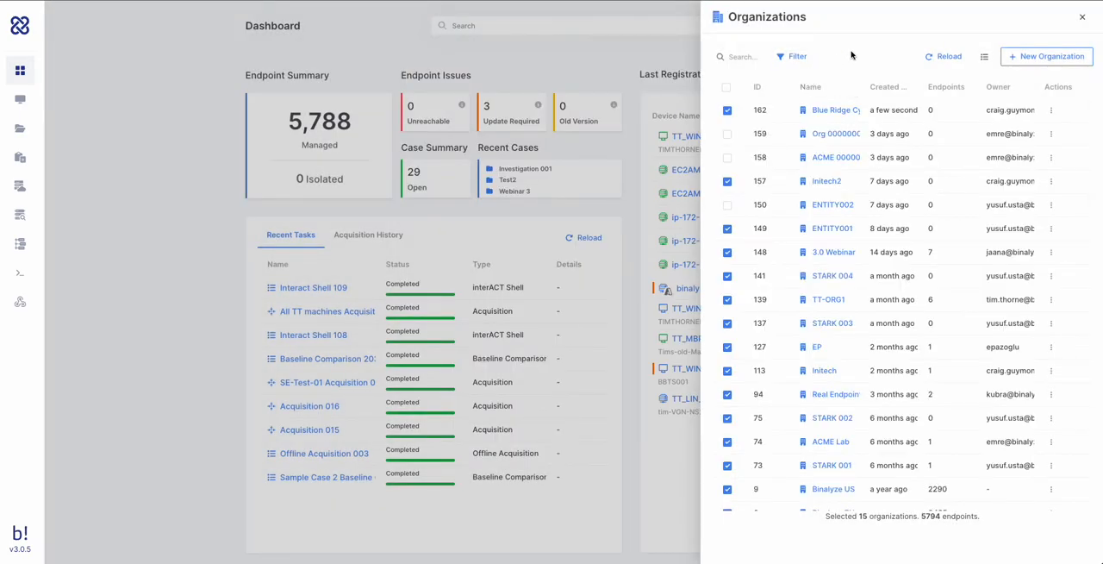
{"action": "left_click", "coordinate": [1083, 19]}
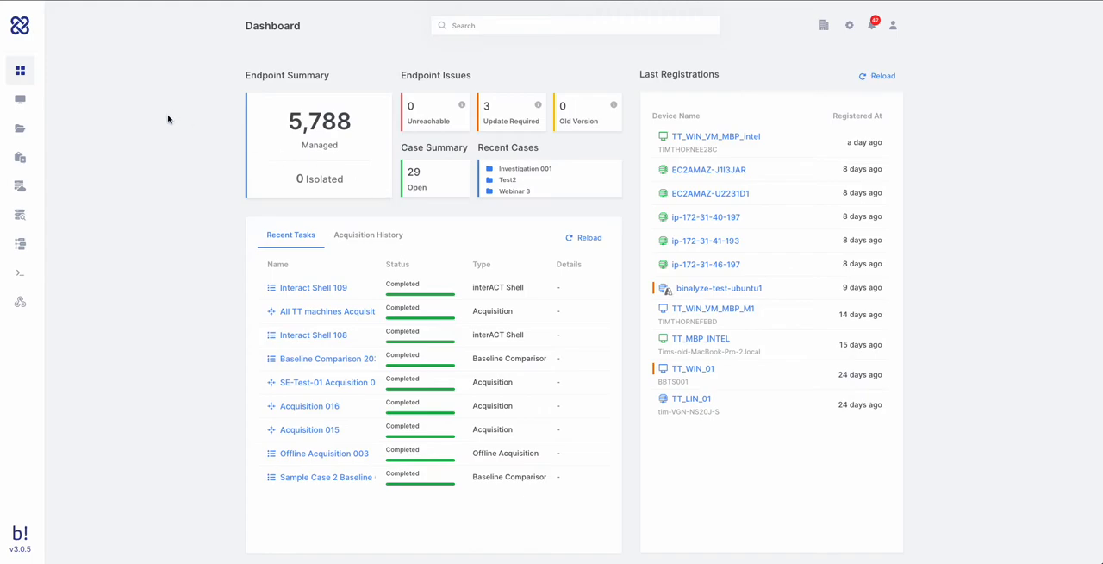
- Go to the Endpoints page and view the cloud platforms available for adding a cloud account
{"action": "mouse_move", "coordinate": [45, 102]}
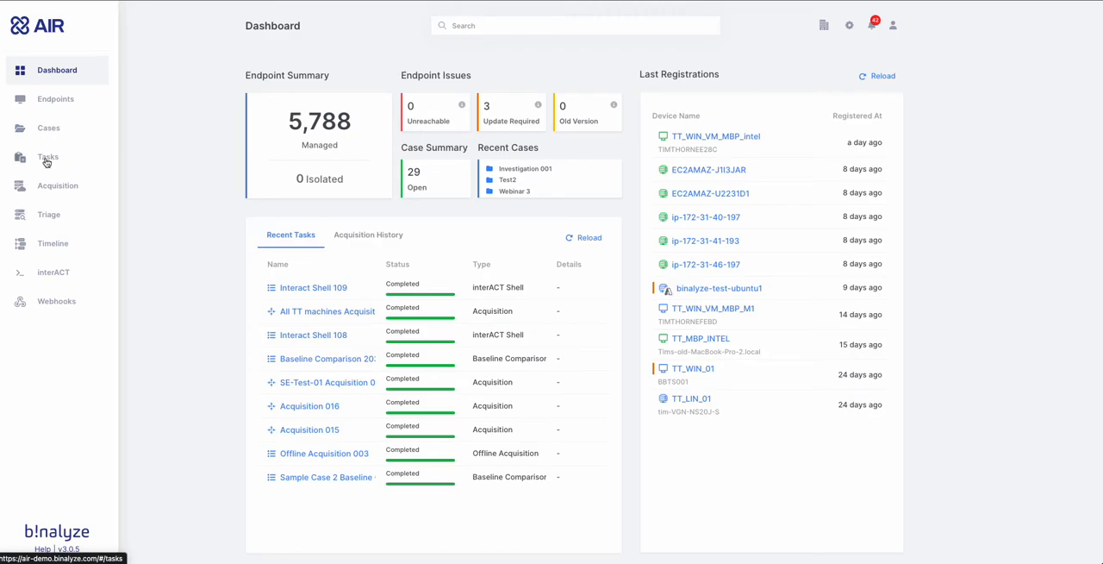
{"action": "left_click", "coordinate": [60, 102]}
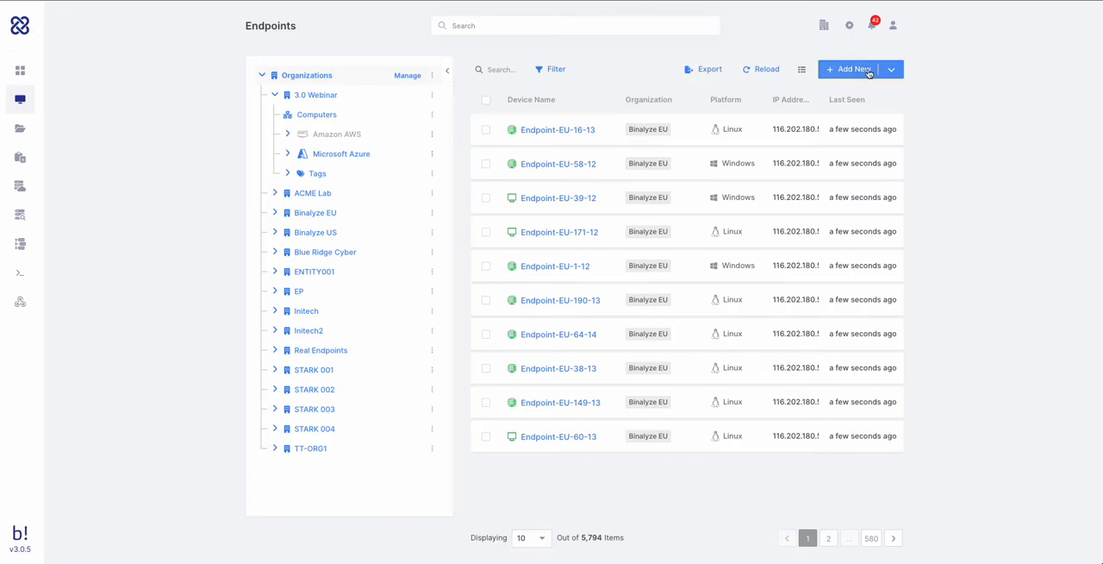
{"action": "left_click", "coordinate": [867, 72]}
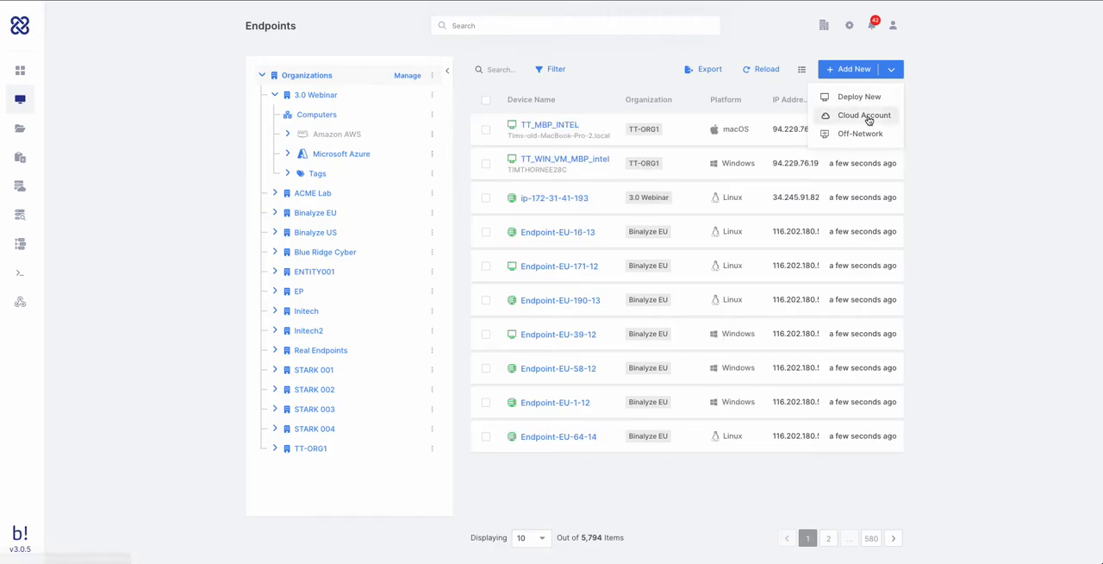
{"action": "left_click", "coordinate": [866, 115]}
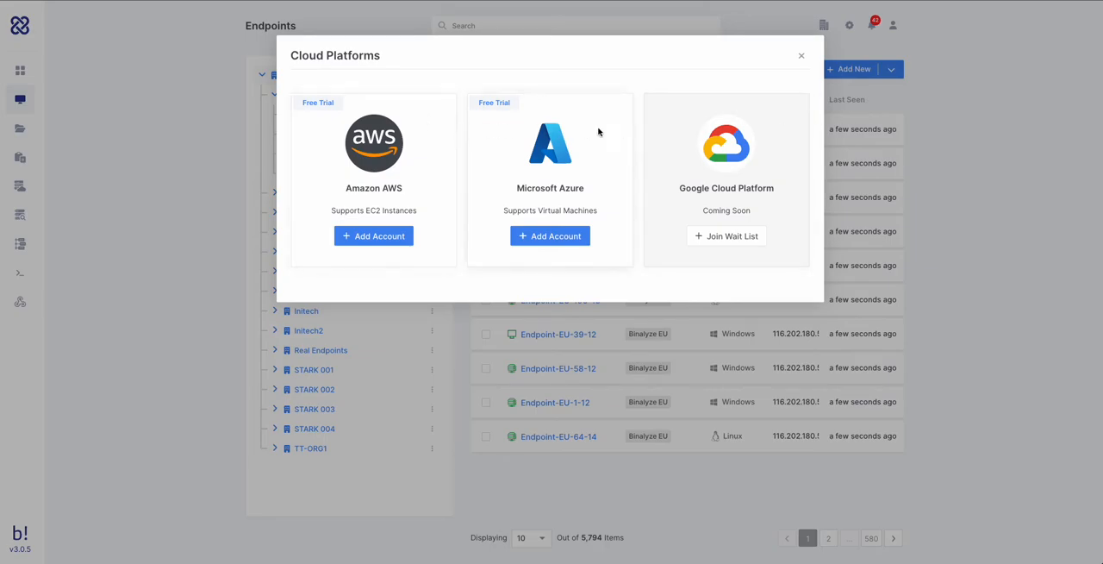
{"action": "left_click", "coordinate": [802, 58]}
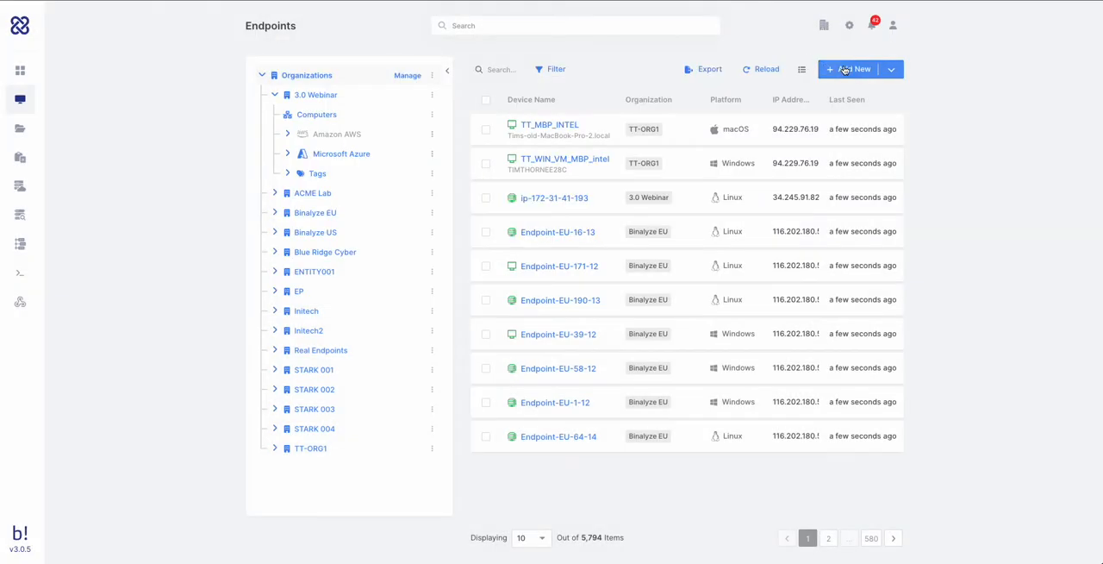
- Start a new endpoint deployment for the Blue Ridge Cyber organization and proceed to the platform choice
{"action": "left_click", "coordinate": [884, 71]}
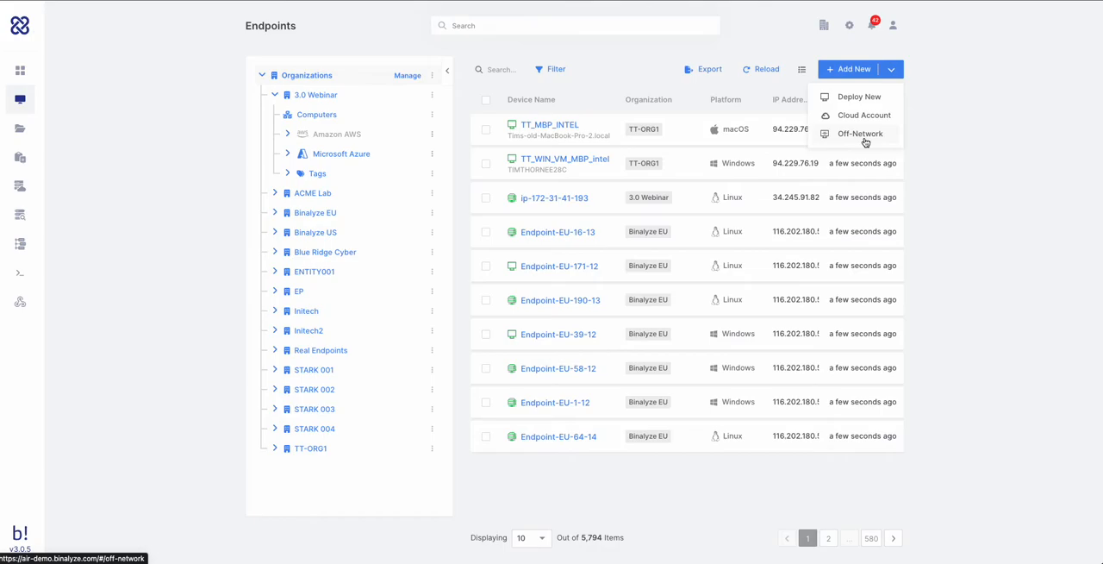
{"action": "left_click", "coordinate": [859, 98]}
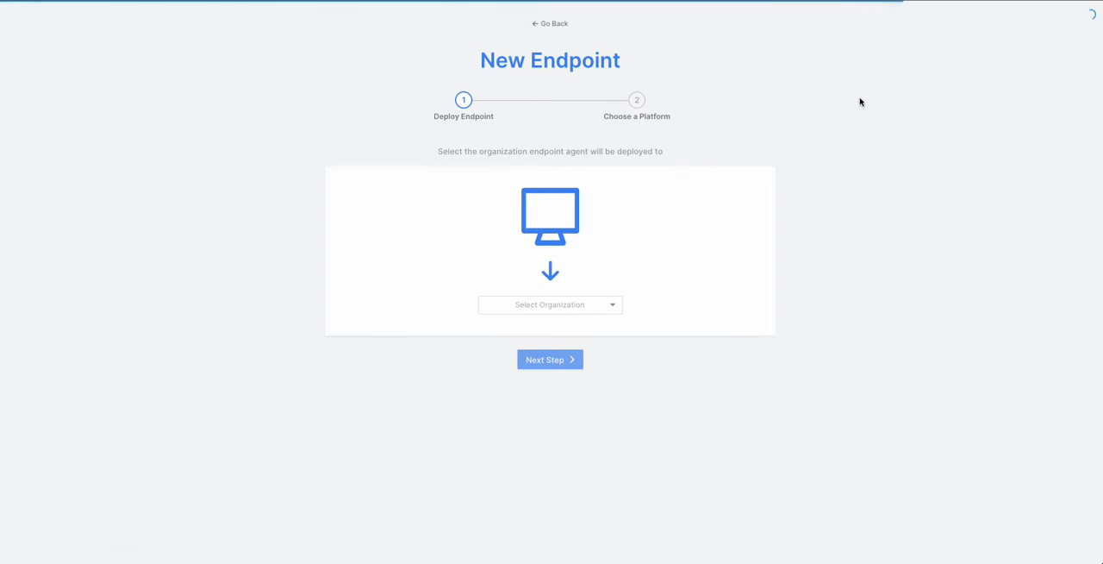
{"action": "left_click", "coordinate": [571, 303]}
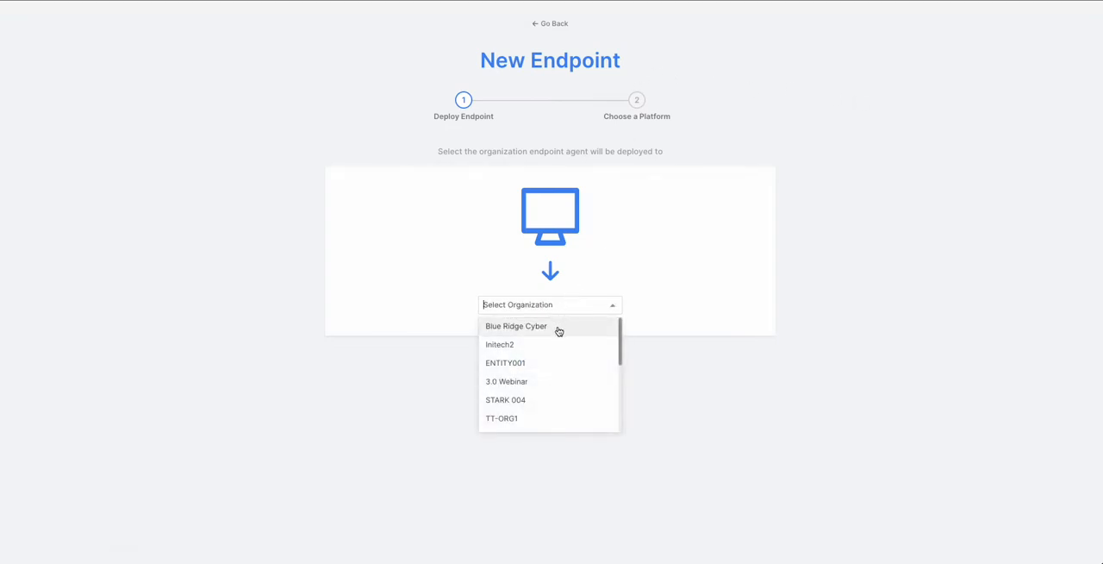
{"action": "left_click", "coordinate": [558, 328]}
{"action": "left_click", "coordinate": [562, 361]}
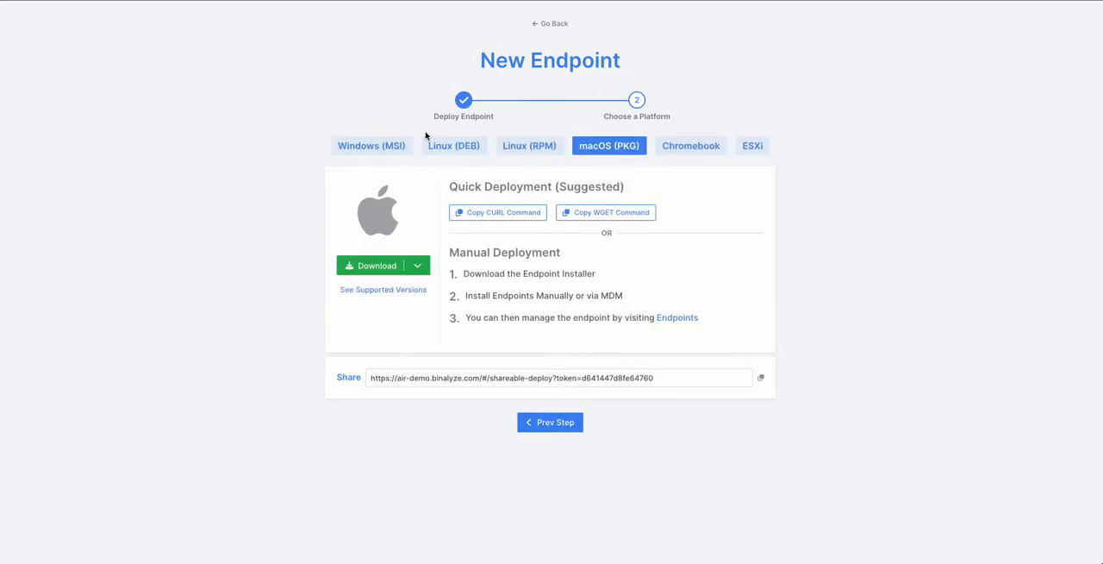
- Review the Windows (MSI) deployment options, the shareable link and the silent installation command, and return to the endpoints list
{"action": "left_click", "coordinate": [388, 145]}
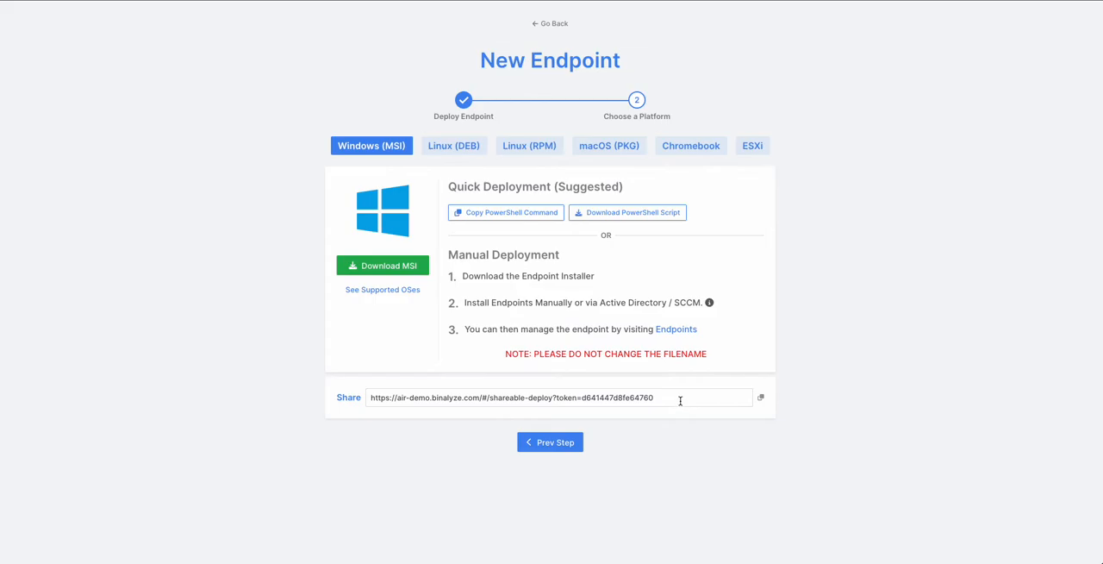
{"action": "left_click", "coordinate": [366, 401]}
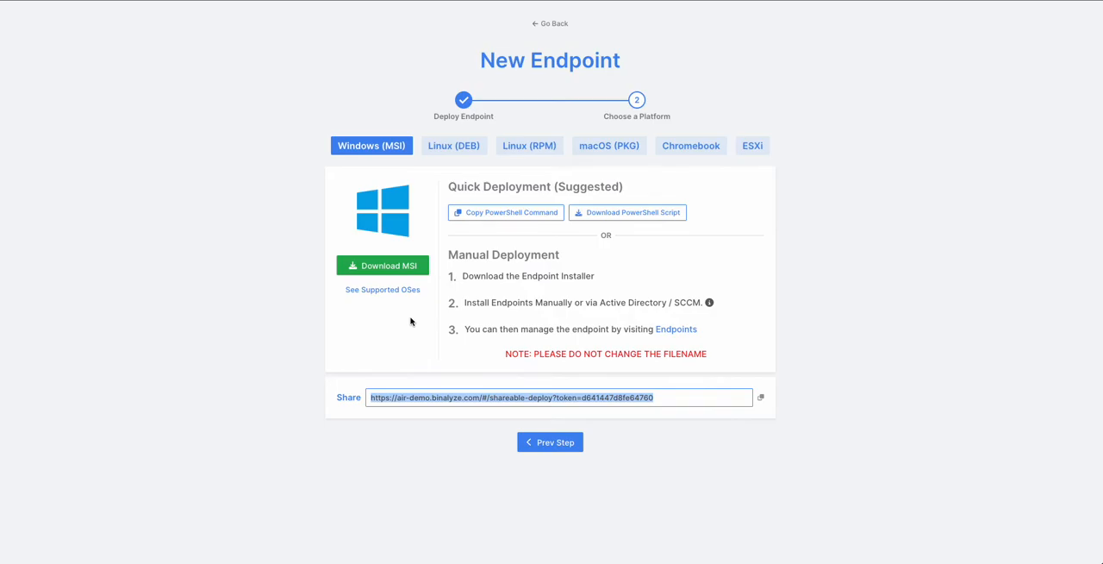
{"action": "left_click", "coordinate": [710, 304]}
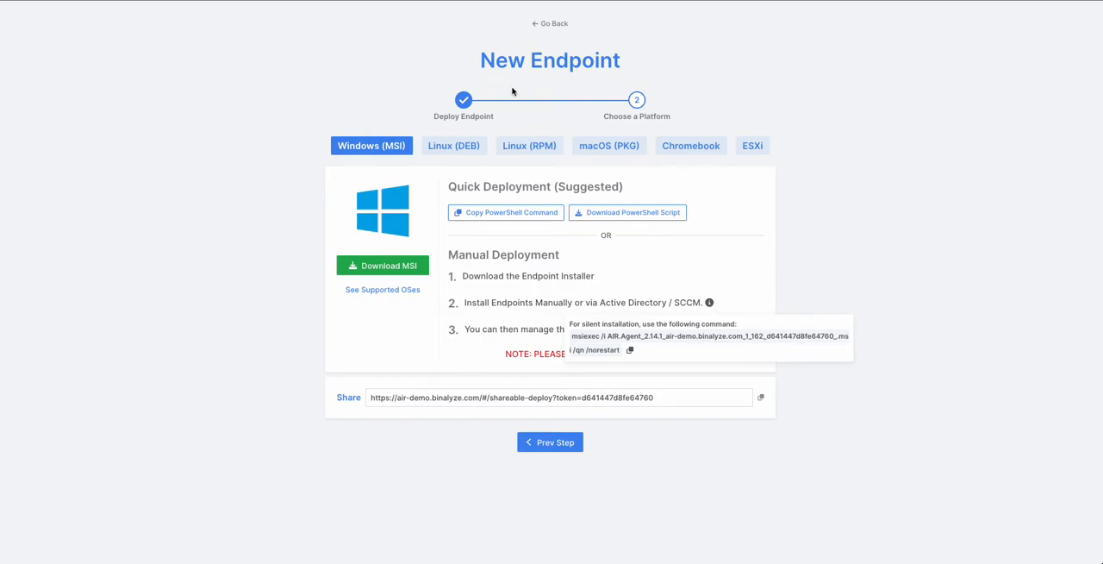
{"action": "left_click", "coordinate": [549, 24]}
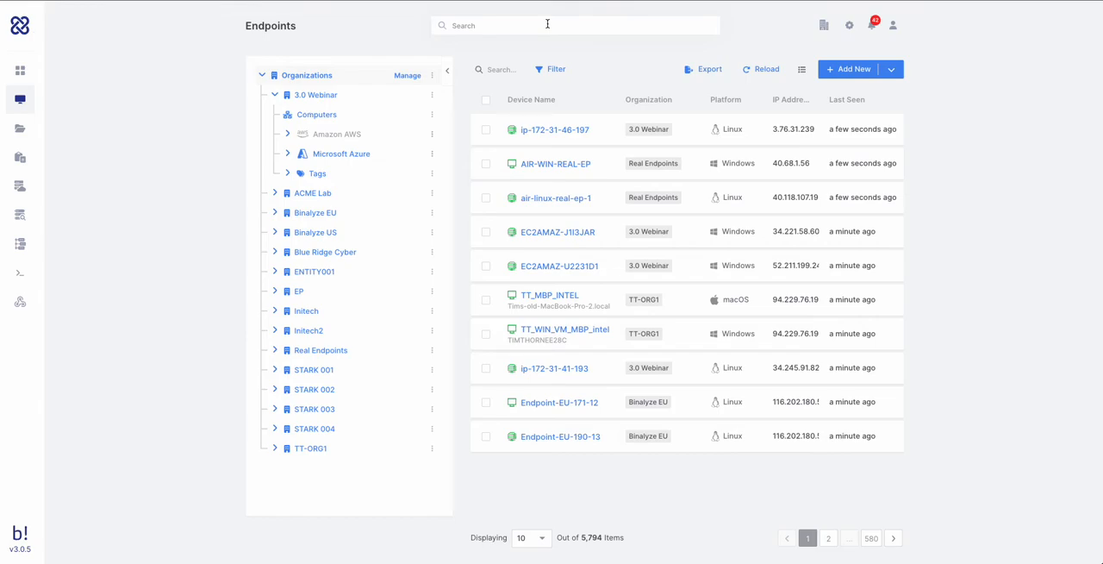
- Filter the endpoints to Binalyze EU and begin an evidence acquisition for the Infected Machine endpoint
{"action": "left_click", "coordinate": [318, 214]}
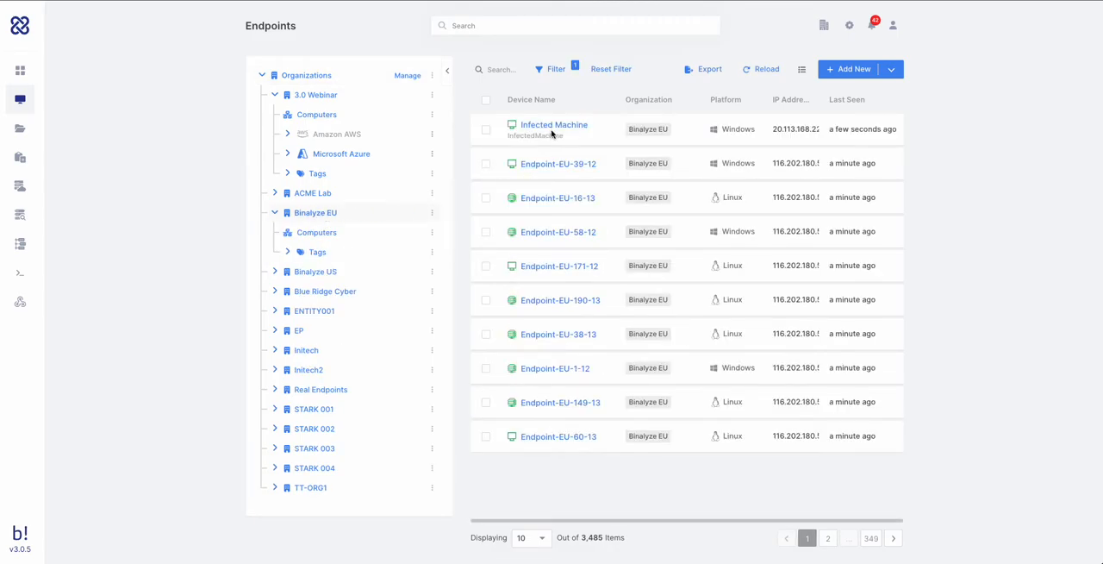
{"action": "left_click", "coordinate": [554, 126]}
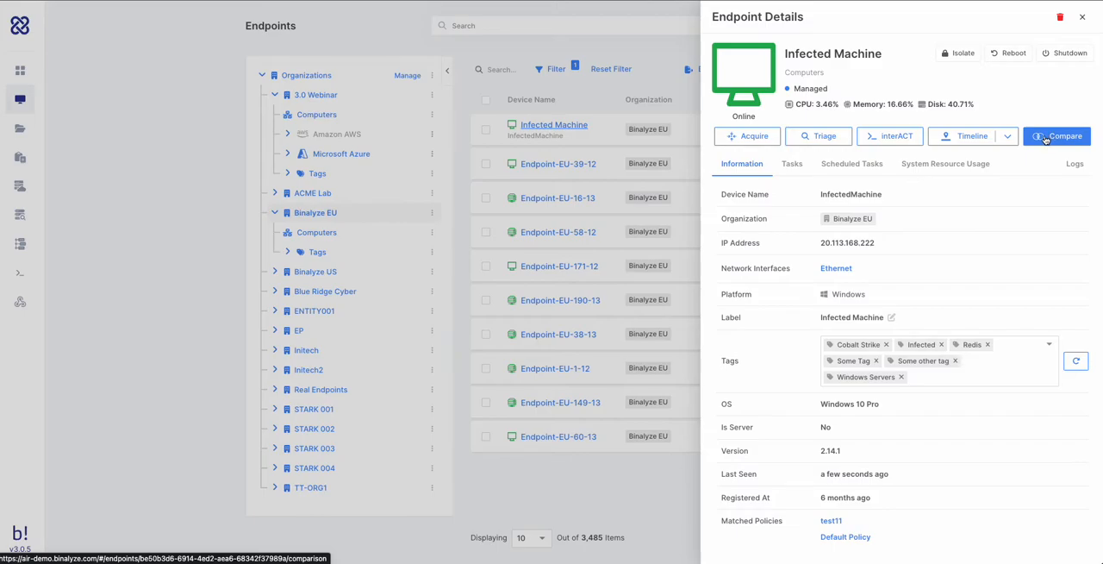
{"action": "left_click", "coordinate": [756, 138]}
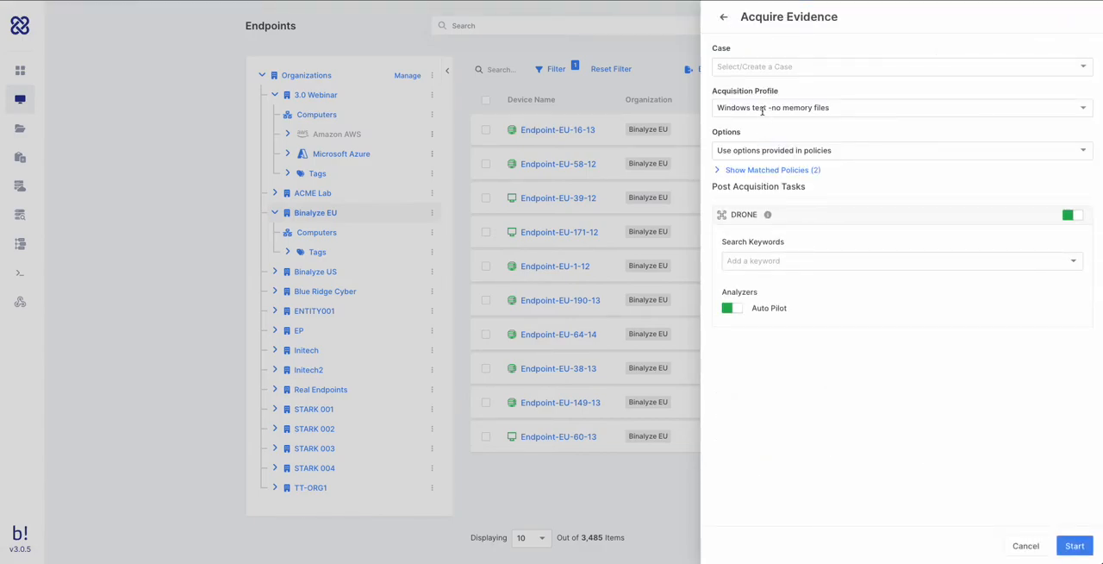
- Set the acquisition profile to Compromise Assessment
{"action": "left_click", "coordinate": [762, 110]}
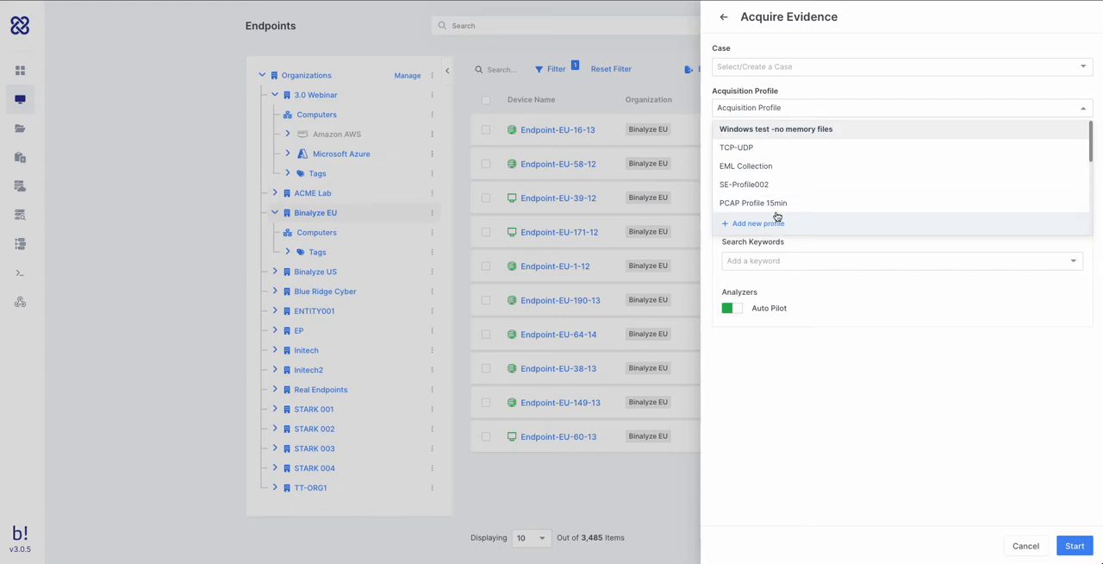
{"action": "scroll", "coordinate": [778, 208], "scroll_direction": "down", "scroll_amount": 2}
{"action": "scroll", "coordinate": [778, 209], "scroll_direction": "down", "scroll_amount": 3}
{"action": "scroll", "coordinate": [778, 197], "scroll_direction": "down", "scroll_amount": 1}
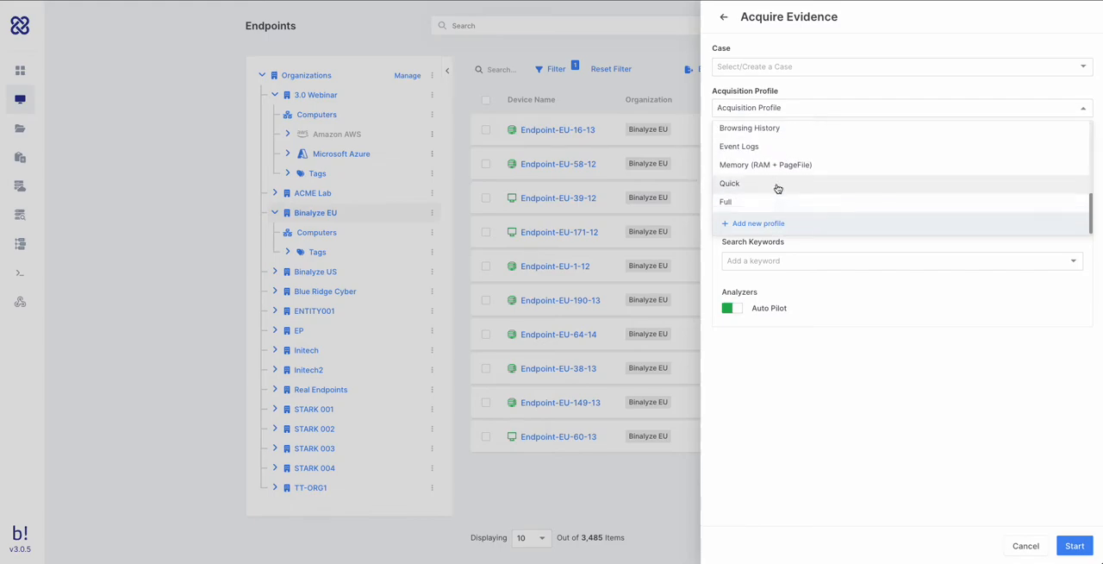
{"action": "scroll", "coordinate": [767, 177], "scroll_direction": "up", "scroll_amount": 3}
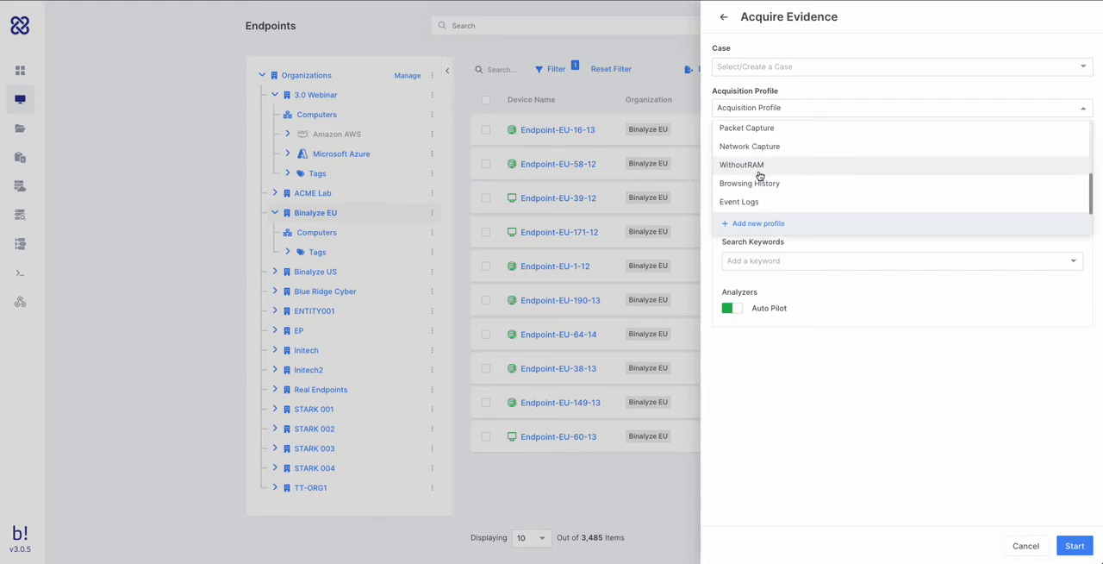
{"action": "scroll", "coordinate": [768, 176], "scroll_direction": "up", "scroll_amount": 2}
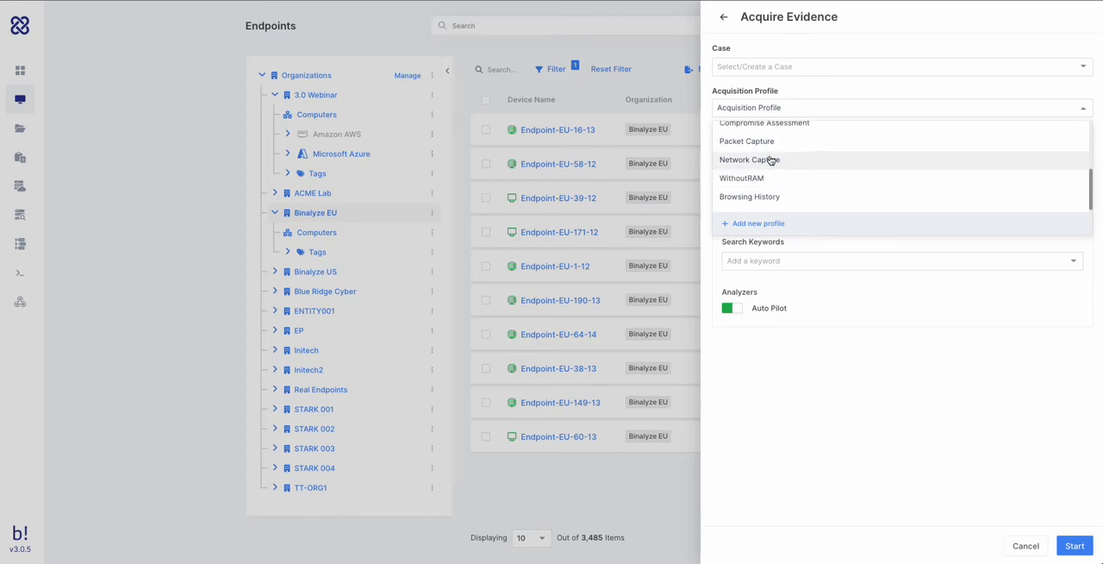
{"action": "left_click", "coordinate": [782, 136]}
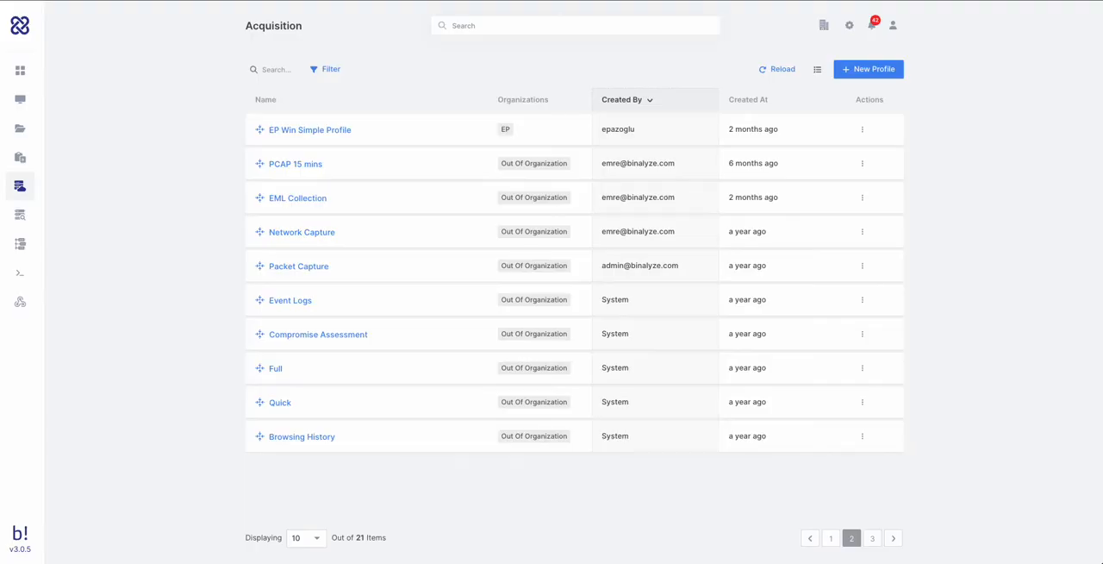
- Inspect the Compromise Assessment profile in the acquisition profiles, including its Windows evidence list and network capture settings
{"action": "mouse_move", "coordinate": [34, 202]}
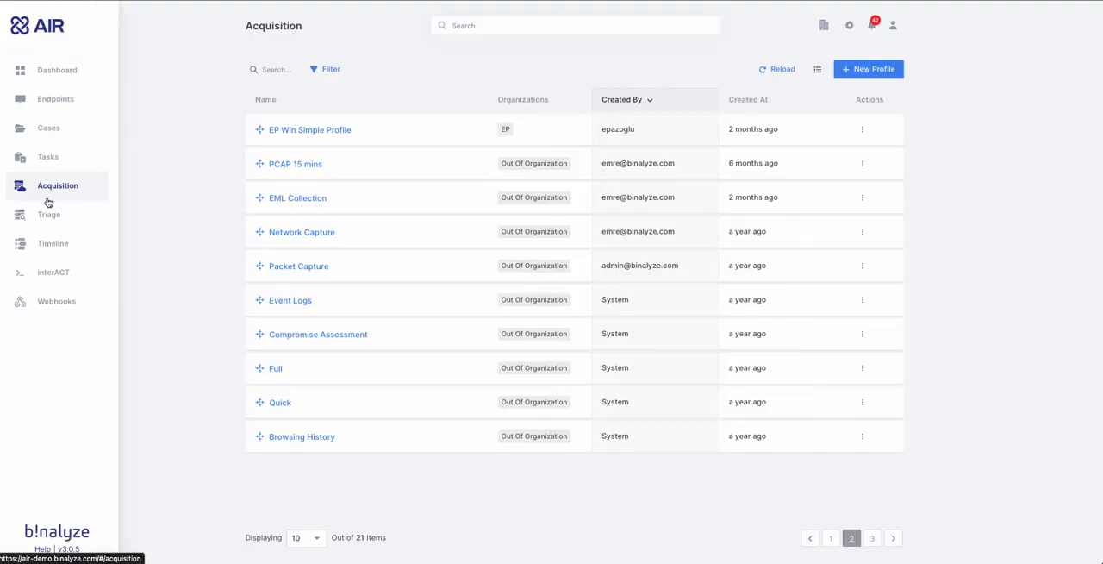
{"action": "left_click", "coordinate": [317, 337]}
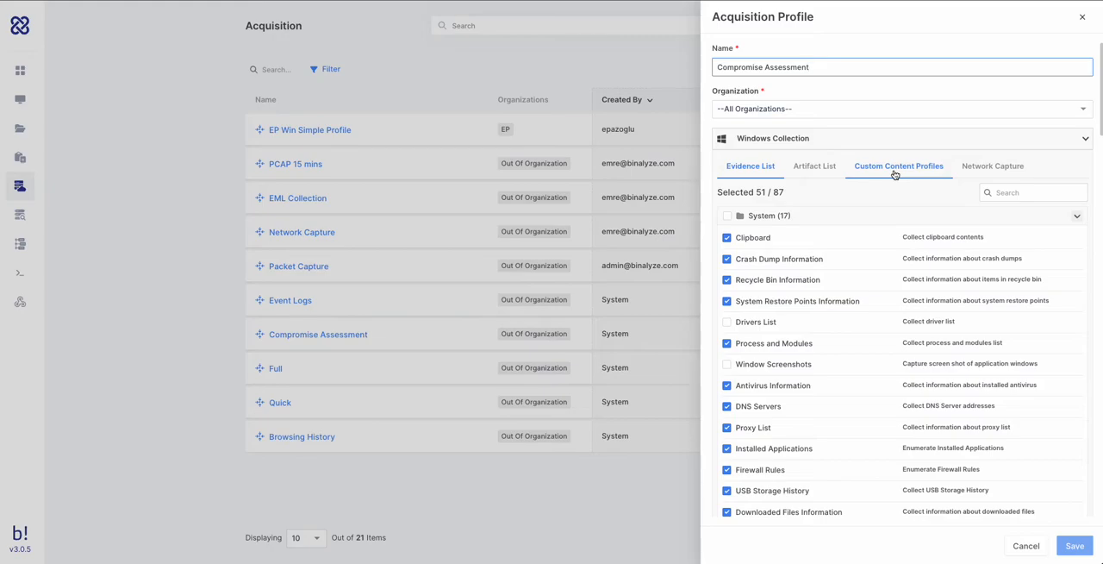
{"action": "left_click", "coordinate": [968, 175]}
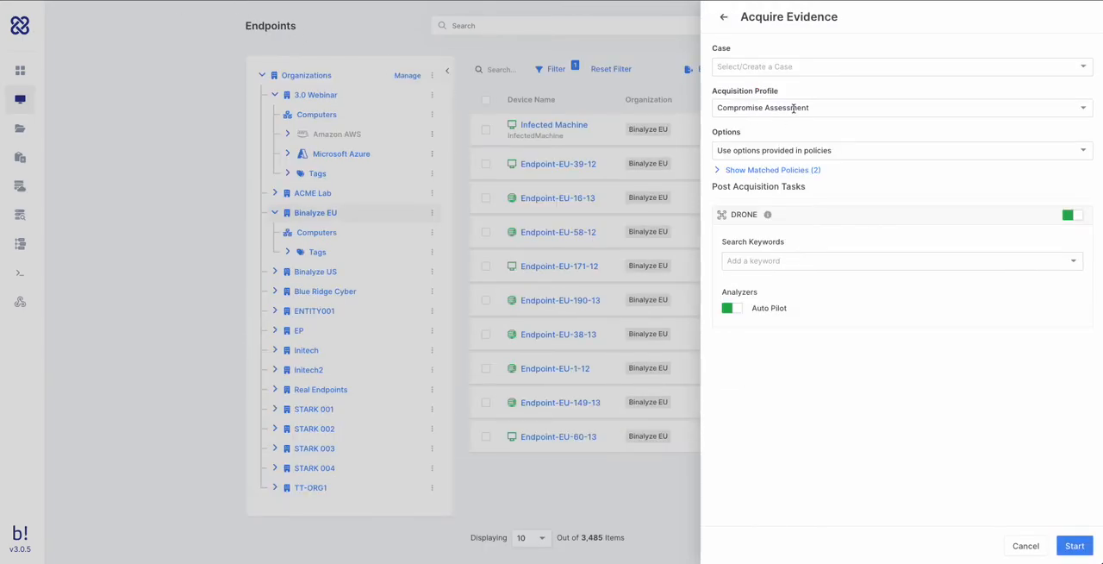
- Use custom options for the acquisition and save the collected Windows evidence to an evidence repository
{"action": "left_click", "coordinate": [801, 155]}
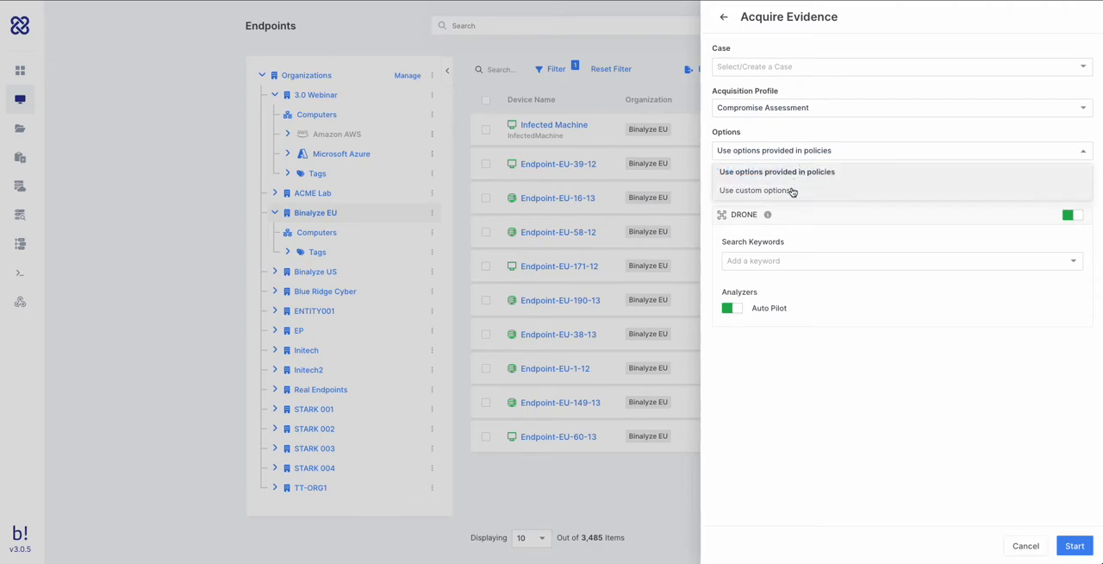
{"action": "left_click", "coordinate": [791, 189]}
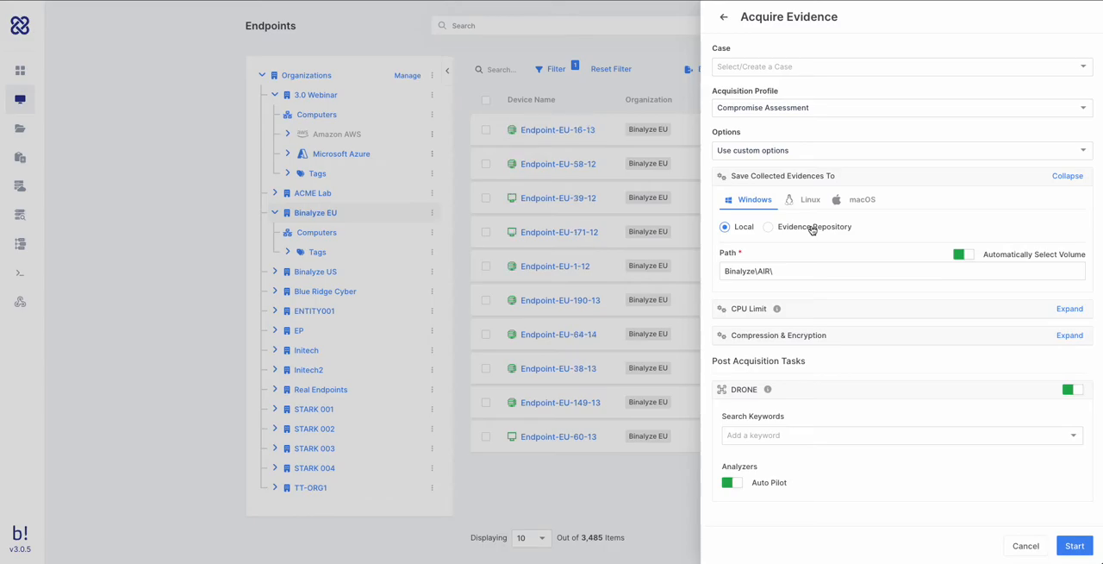
{"action": "left_click", "coordinate": [811, 227]}
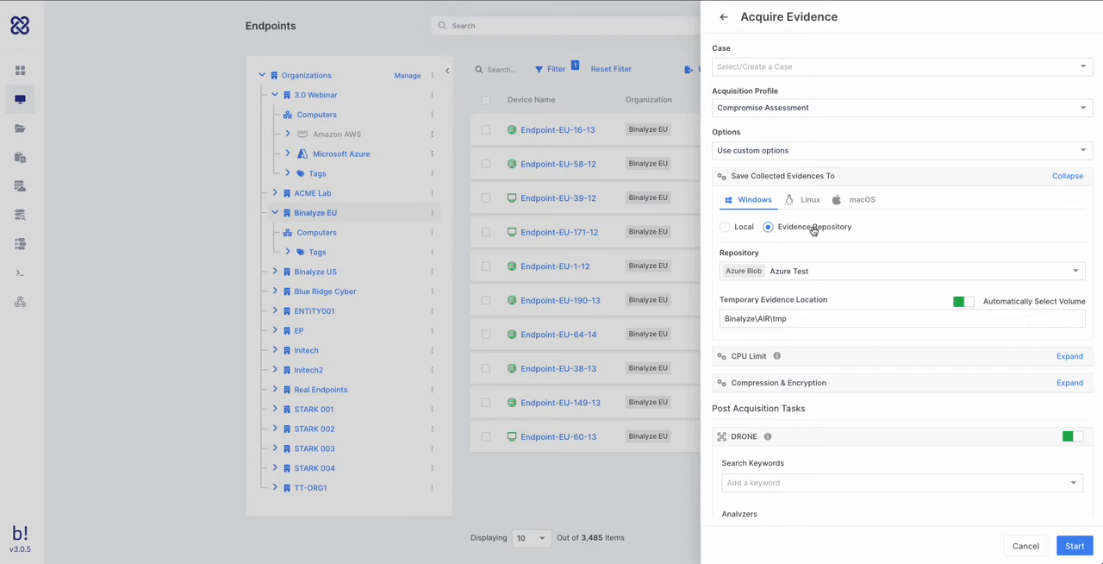
- Review the available evidence repositories and the repository types offered when adding a new one
{"action": "left_click", "coordinate": [813, 274]}
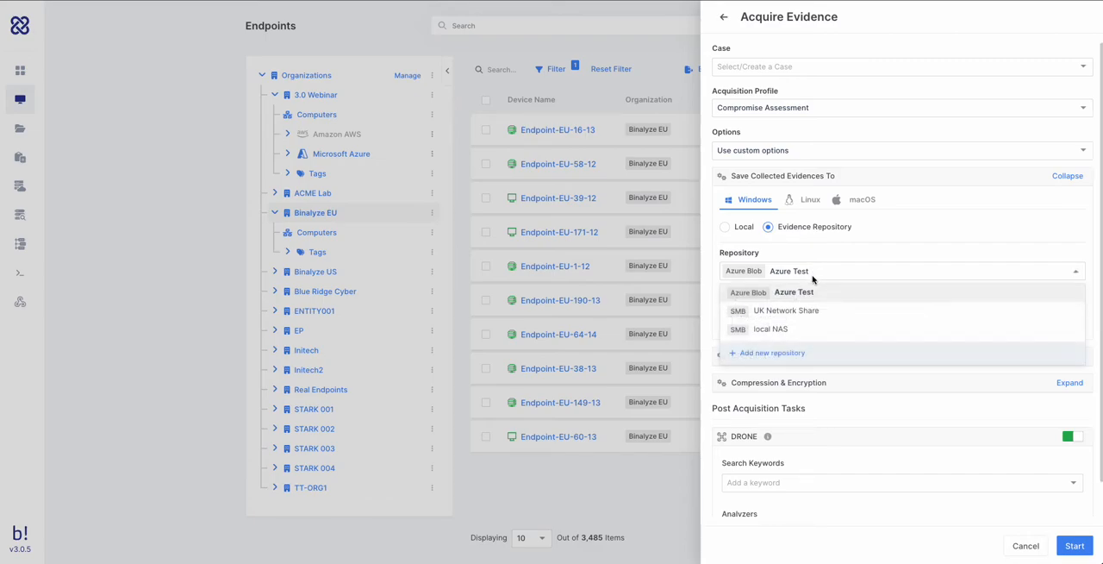
{"action": "left_click", "coordinate": [784, 355]}
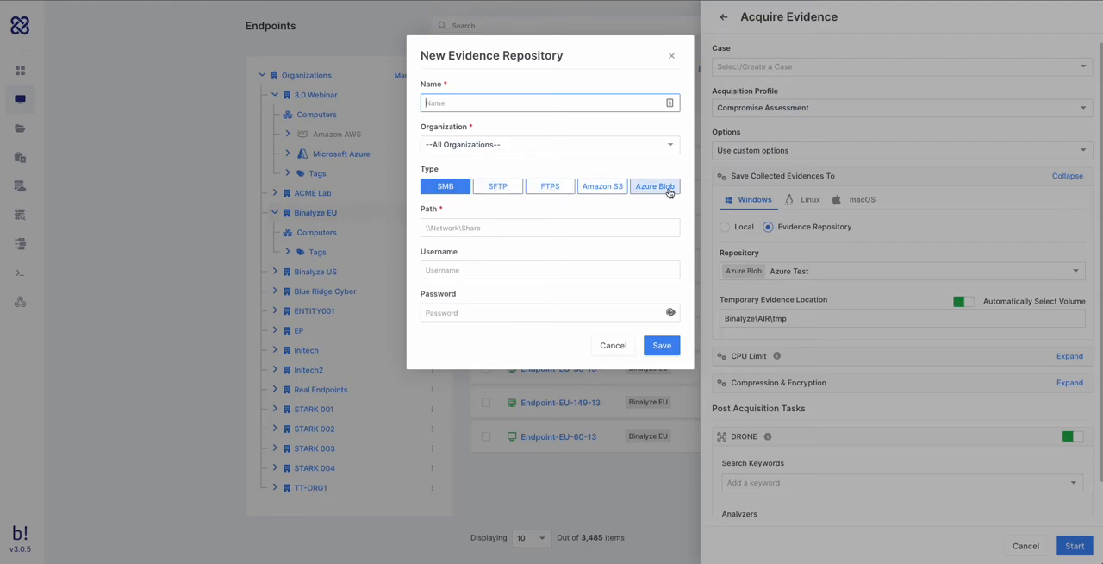
{"action": "left_click", "coordinate": [671, 55]}
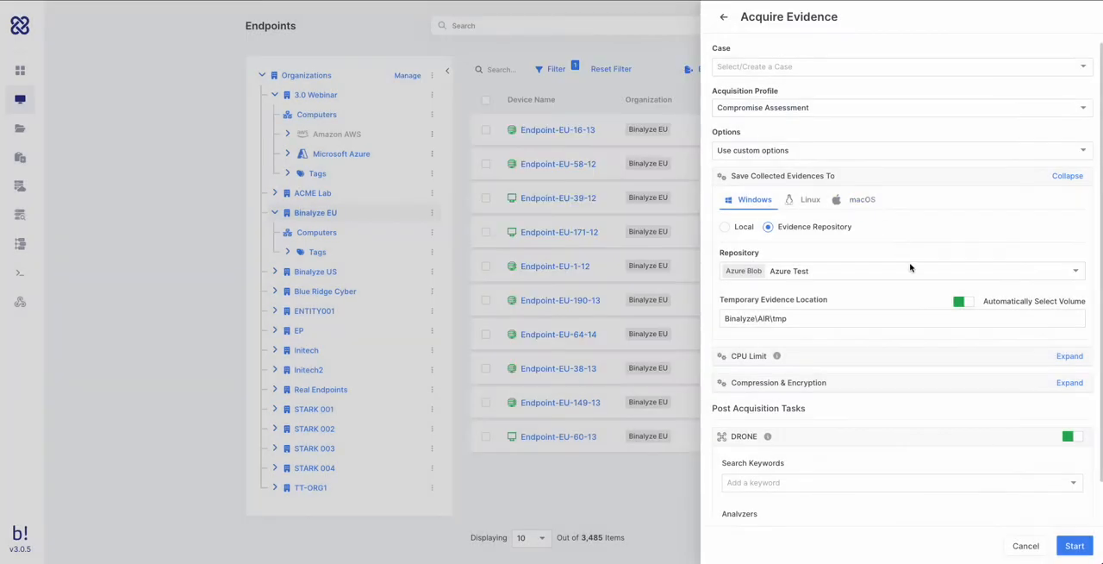
- Show the CPU limit and the compression and encryption options, and turn on Encrypt Evidence for the acquisition
{"action": "left_click", "coordinate": [1069, 357]}
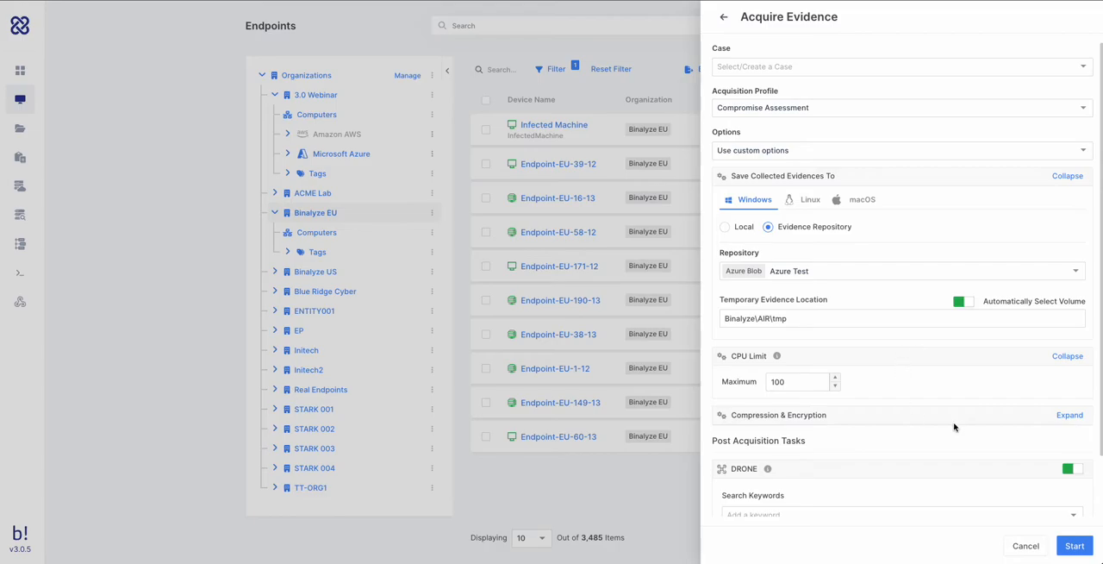
{"action": "left_click", "coordinate": [1067, 417]}
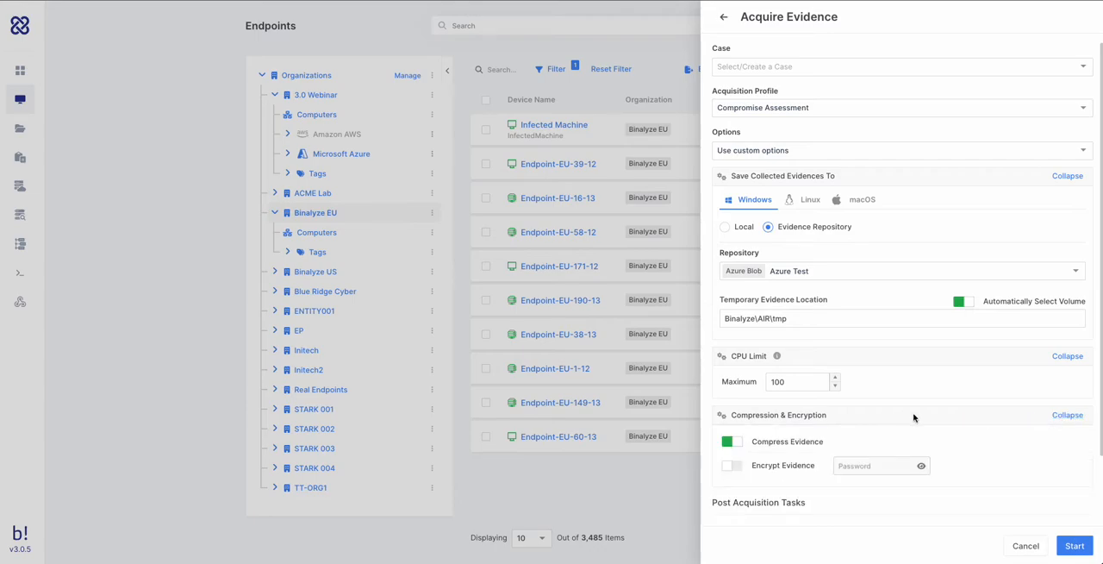
{"action": "left_click", "coordinate": [730, 466]}
{"action": "scroll", "coordinate": [823, 503], "scroll_direction": "down", "scroll_amount": 1}
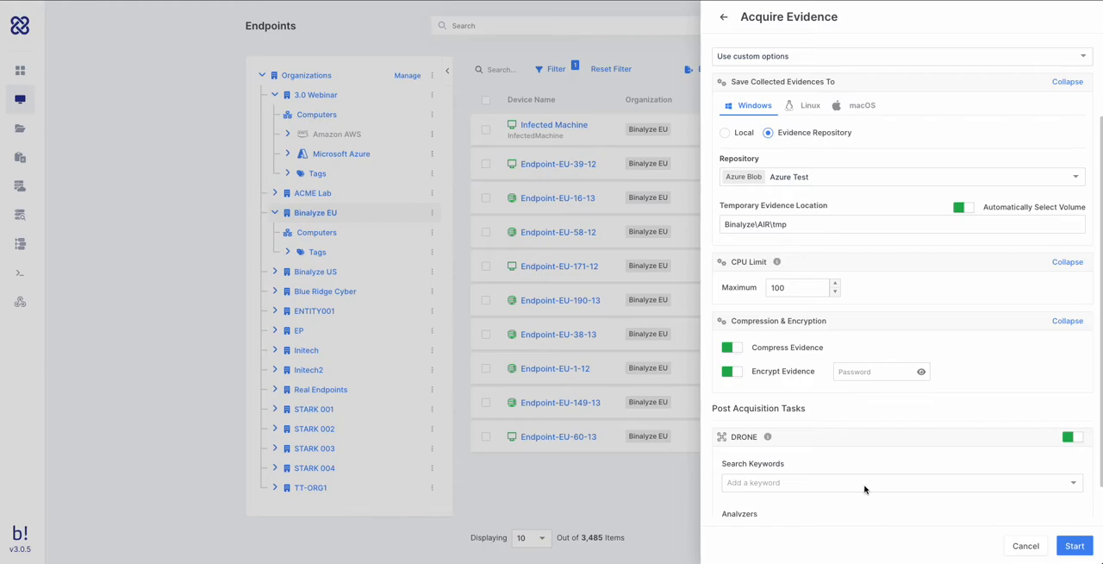
- Turn off Auto Pilot for the DRONE post-acquisition task, review the individual analyzers, and leave the acquisition setup without starting it
{"action": "scroll", "coordinate": [861, 505], "scroll_direction": "down", "scroll_amount": 1}
{"action": "left_click", "coordinate": [733, 493]}
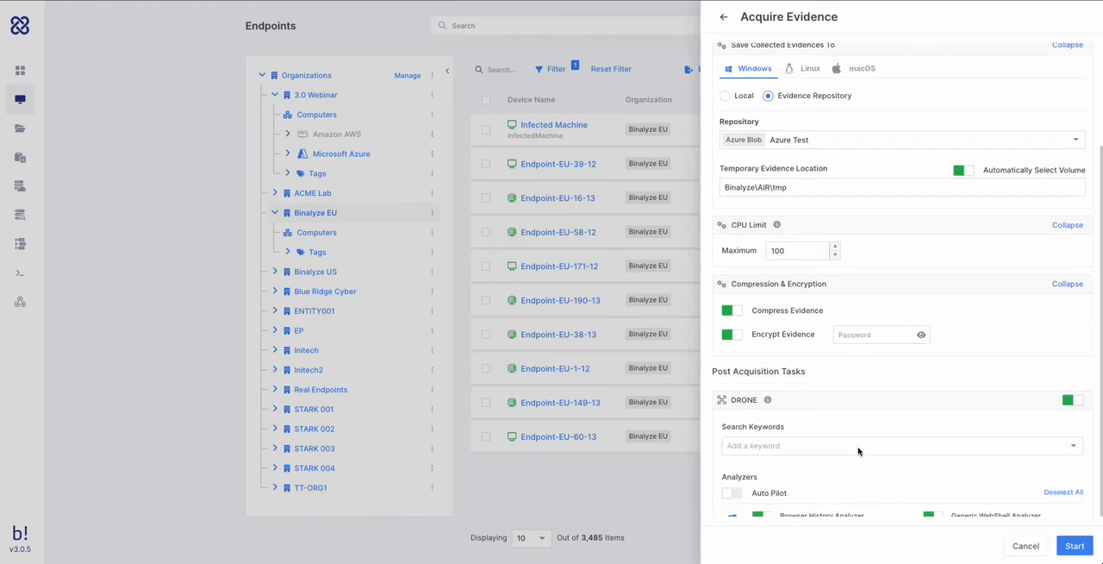
{"action": "scroll", "coordinate": [887, 431], "scroll_direction": "down", "scroll_amount": 3}
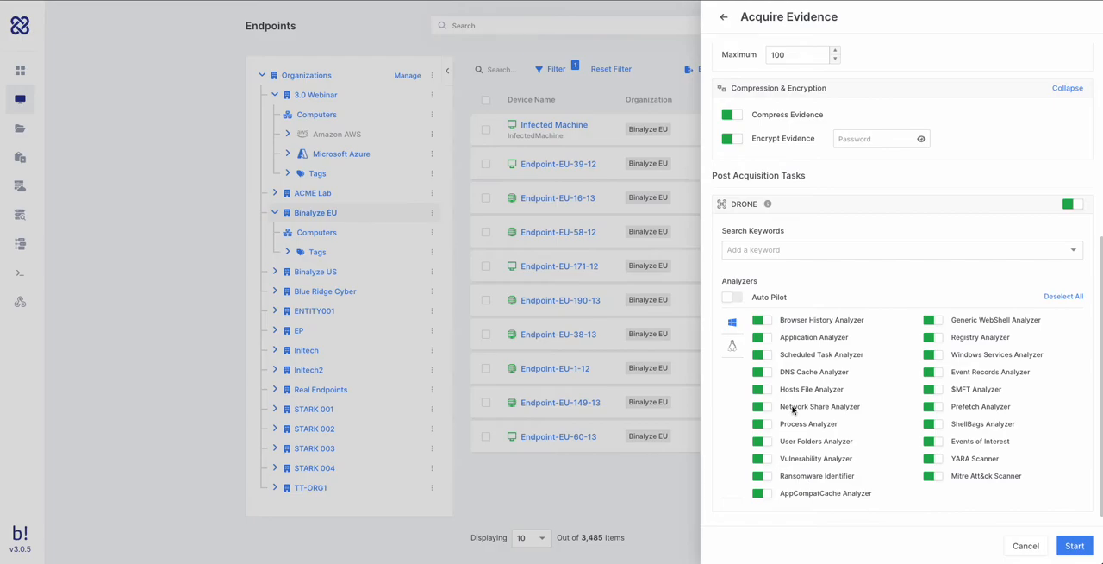
{"action": "left_click", "coordinate": [726, 19]}
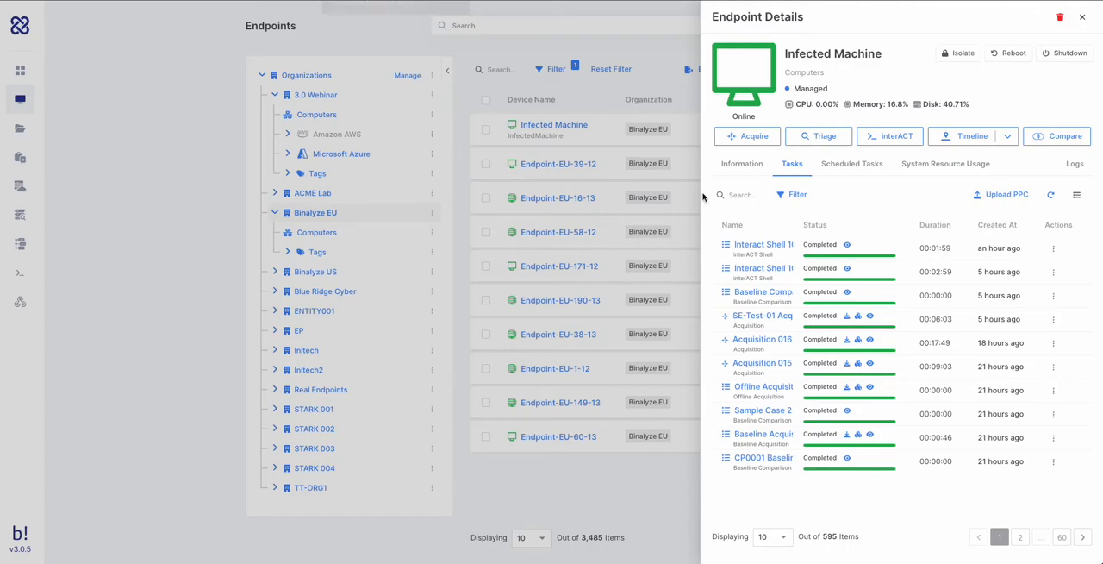
- View a completed task's report for the Infected Machine and examine its Drone findings and System Info
{"action": "left_click", "coordinate": [848, 248]}
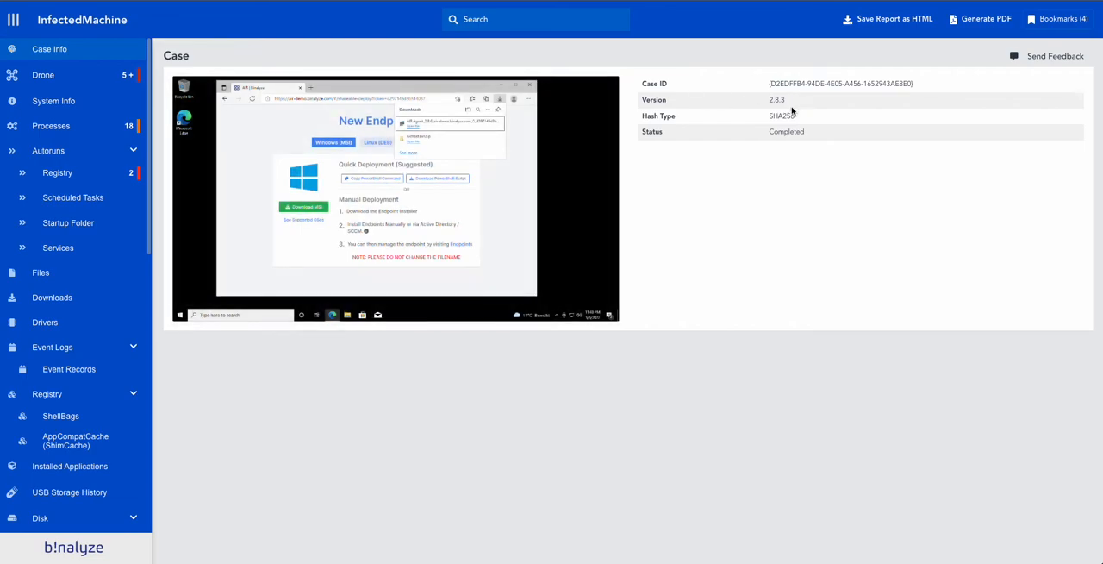
{"action": "left_click", "coordinate": [54, 78]}
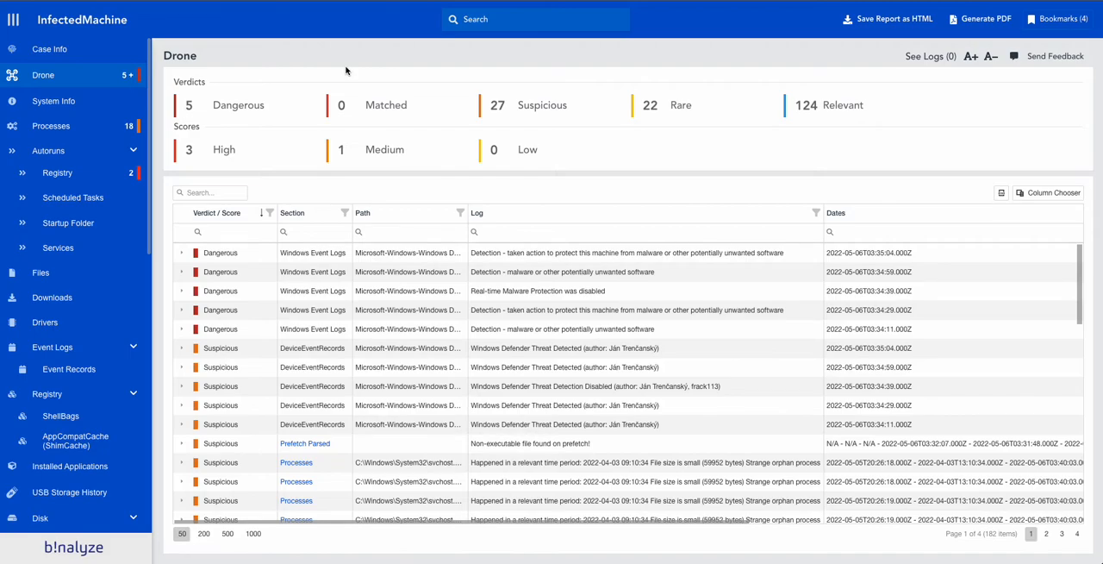
{"action": "left_click", "coordinate": [79, 103]}
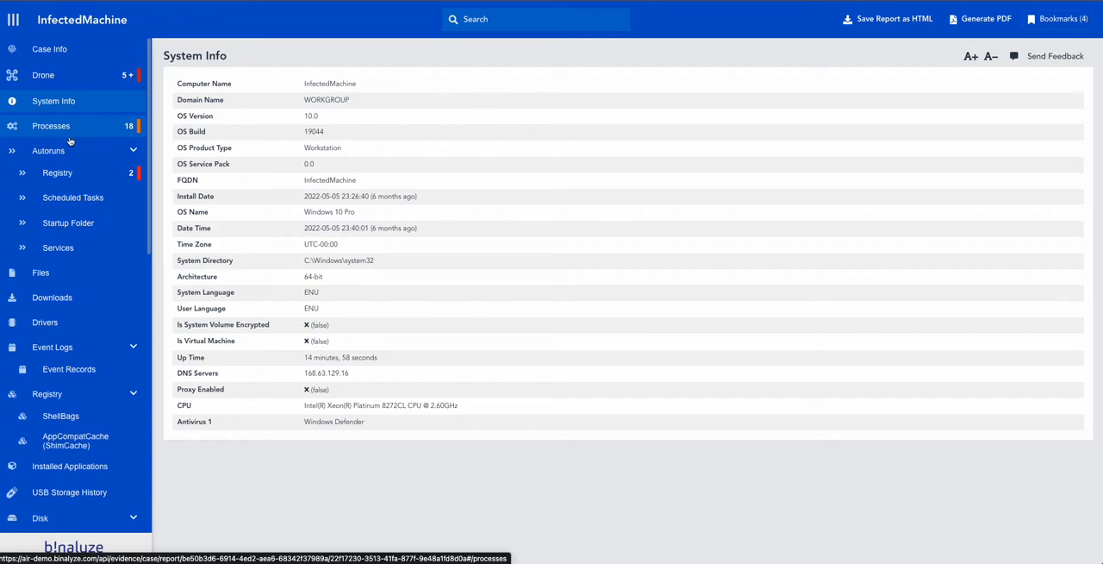
{"action": "scroll", "coordinate": [68, 276], "scroll_direction": "down", "scroll_amount": 8}
{"action": "scroll", "coordinate": [68, 279], "scroll_direction": "up", "scroll_amount": 8}
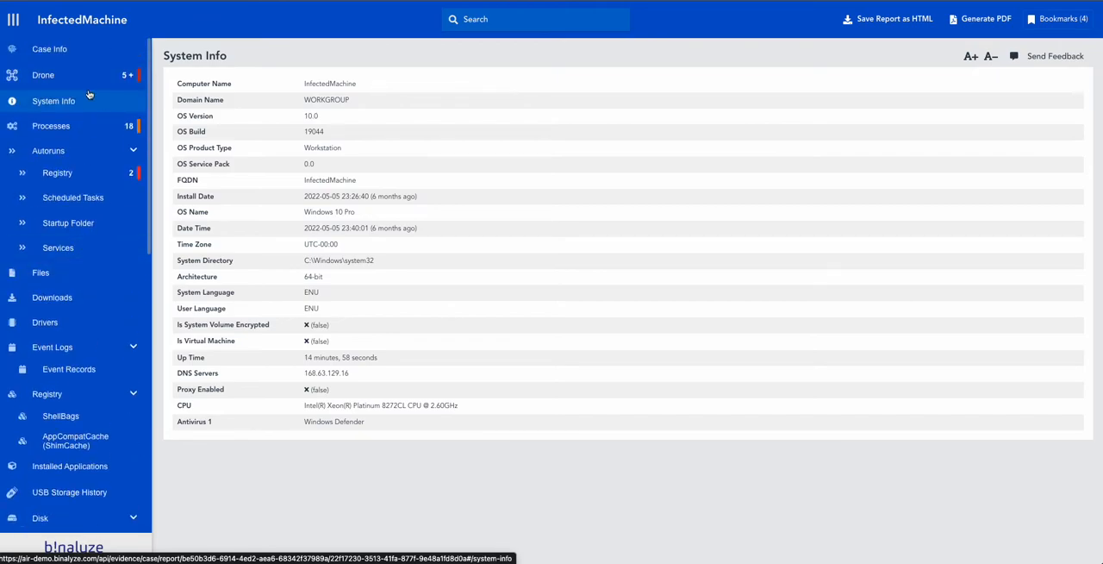
{"action": "left_click", "coordinate": [75, 80]}
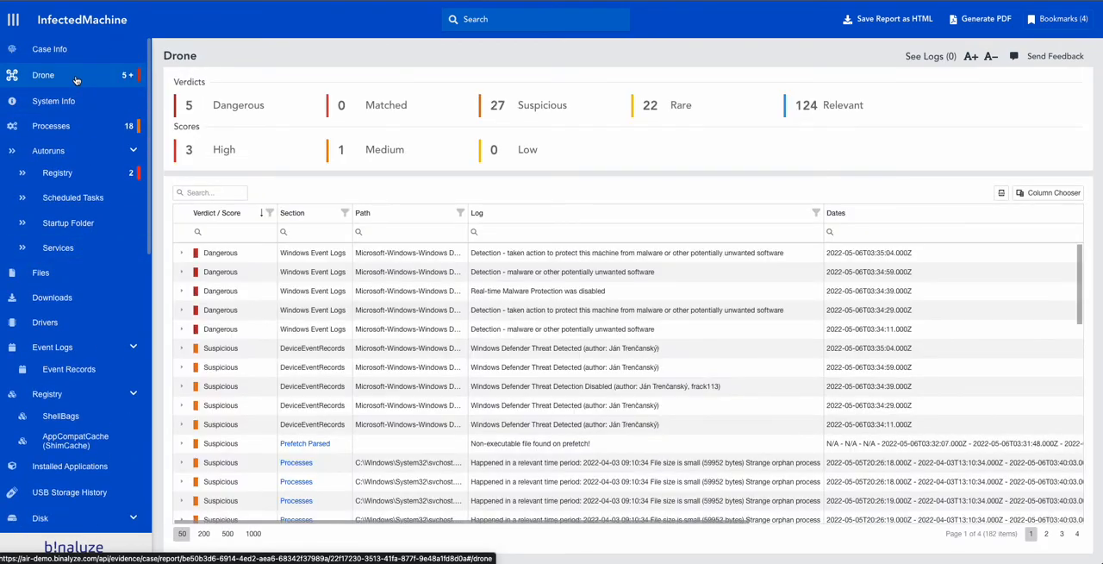
- Check the finding reasons for dvm.exe and svchost.exe in Processes, and bookmark svchost.exe processes 2392 and 2364
{"action": "left_click", "coordinate": [77, 129]}
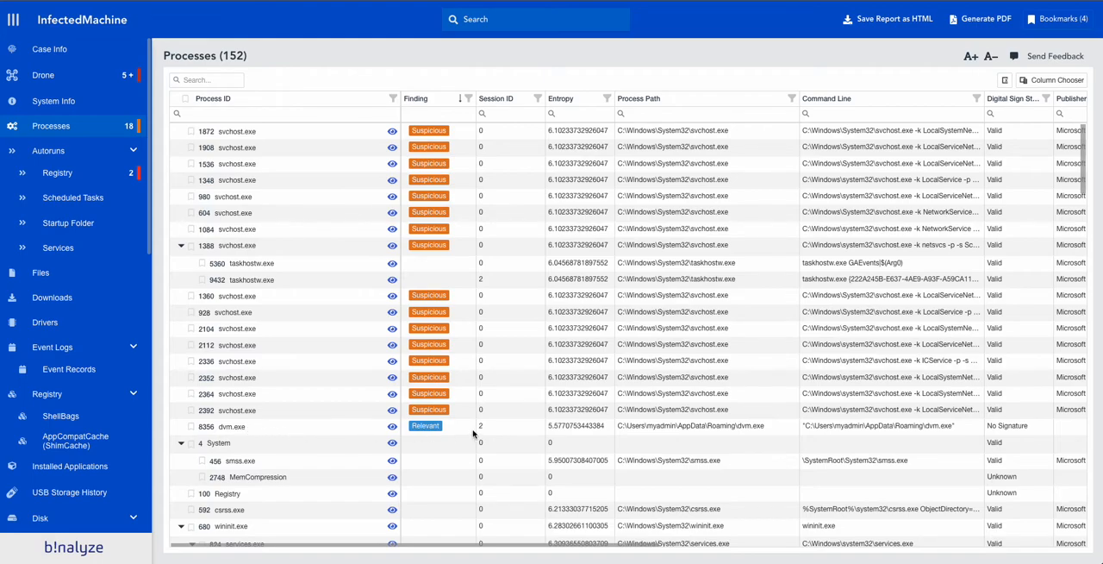
{"action": "mouse_move", "coordinate": [428, 432]}
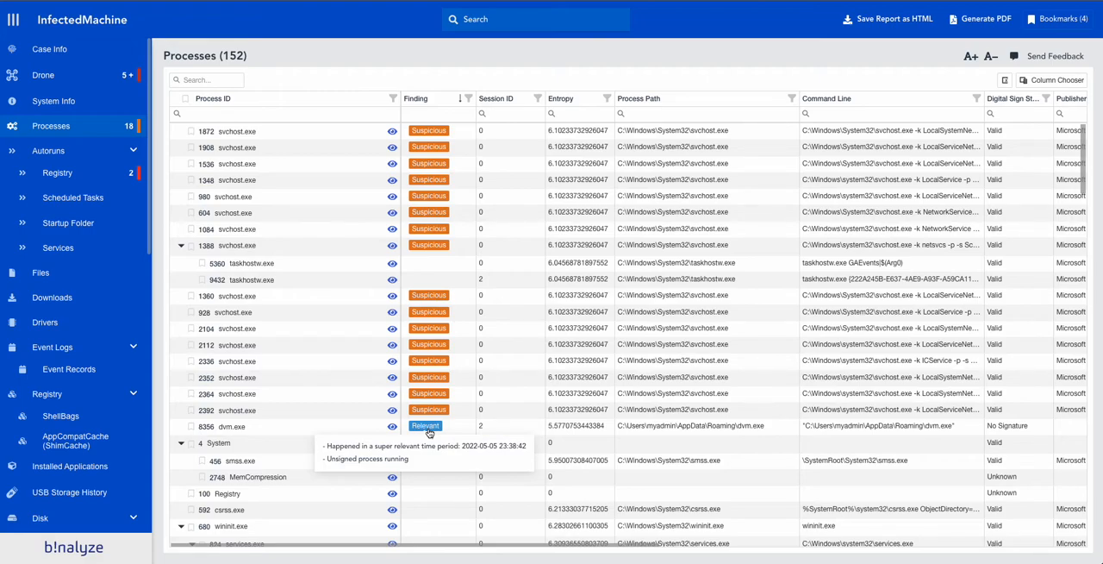
{"action": "mouse_move", "coordinate": [434, 415]}
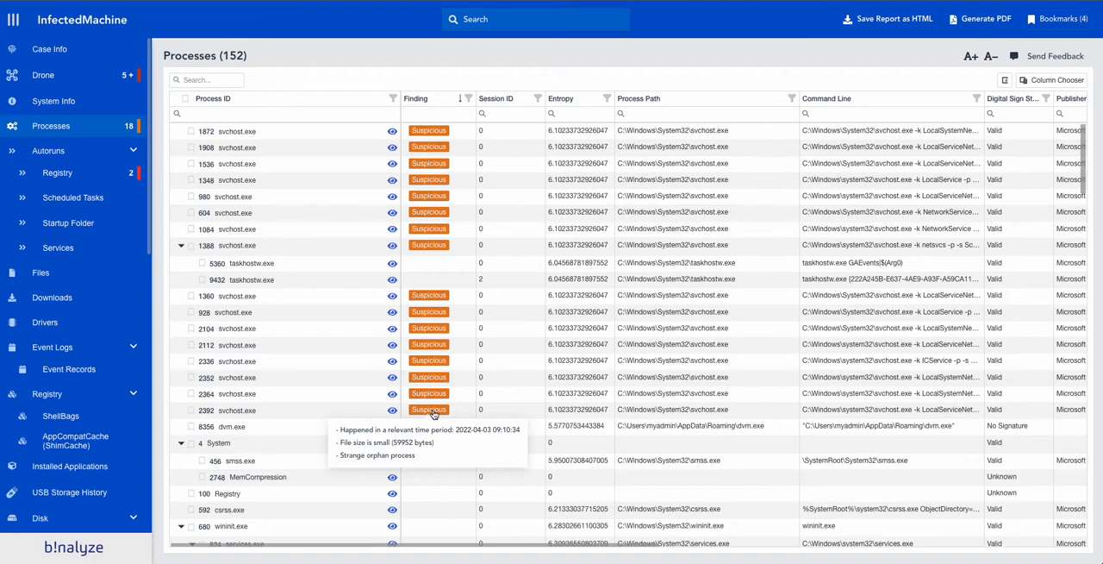
{"action": "left_click", "coordinate": [192, 412]}
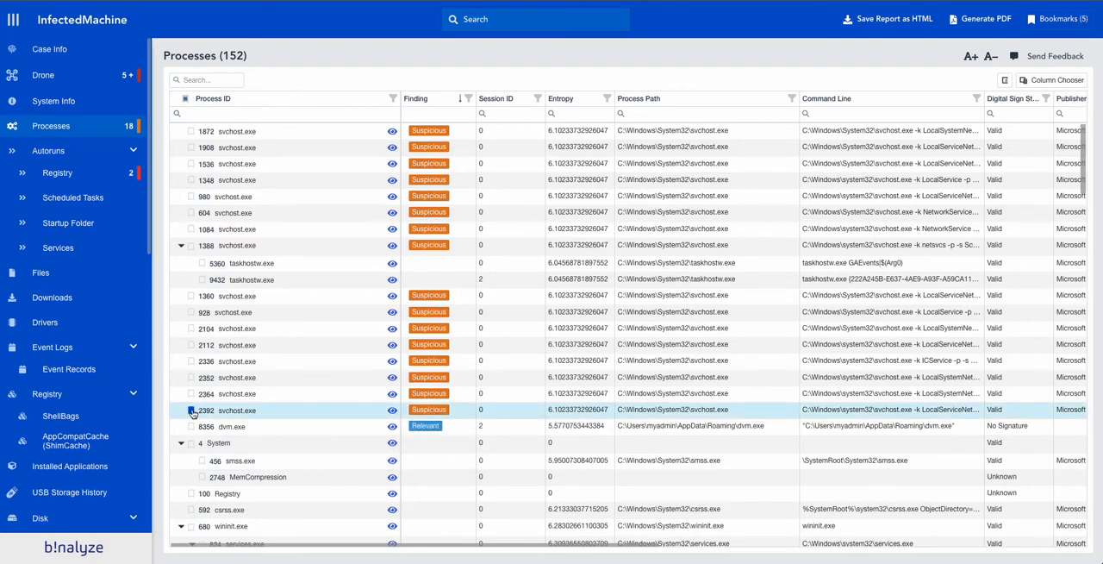
{"action": "left_click", "coordinate": [191, 394]}
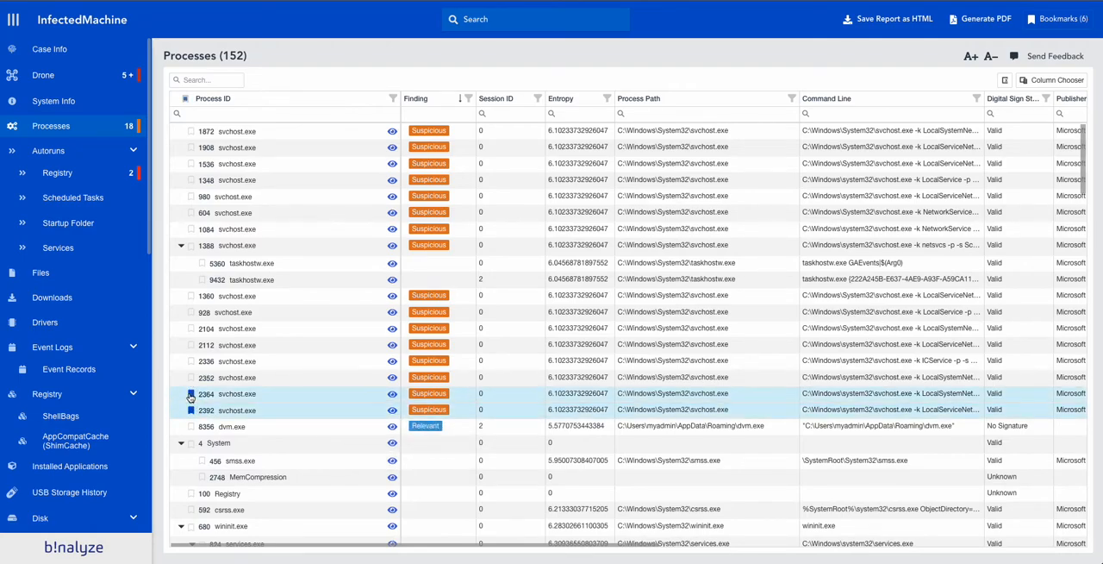
{"action": "left_click", "coordinate": [1060, 20]}
- Search the whole report for dvm.exe and examine the Prefetch Parsed matches
{"action": "left_click", "coordinate": [483, 31]}
{"action": "type", "text": "dv"}
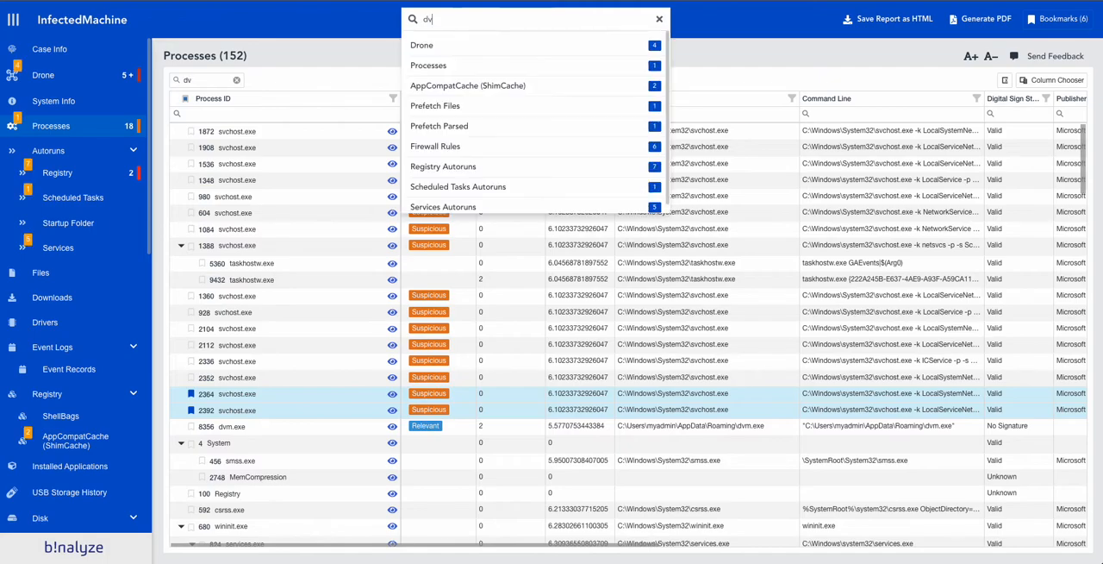
{"action": "type", "text": "m.exe"}
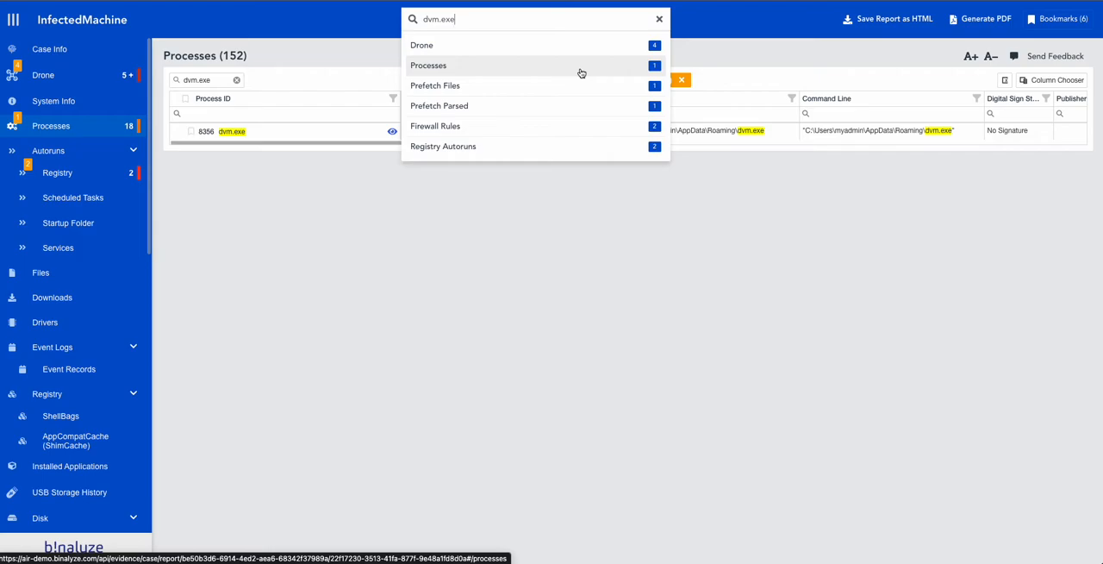
{"action": "left_click", "coordinate": [494, 106]}
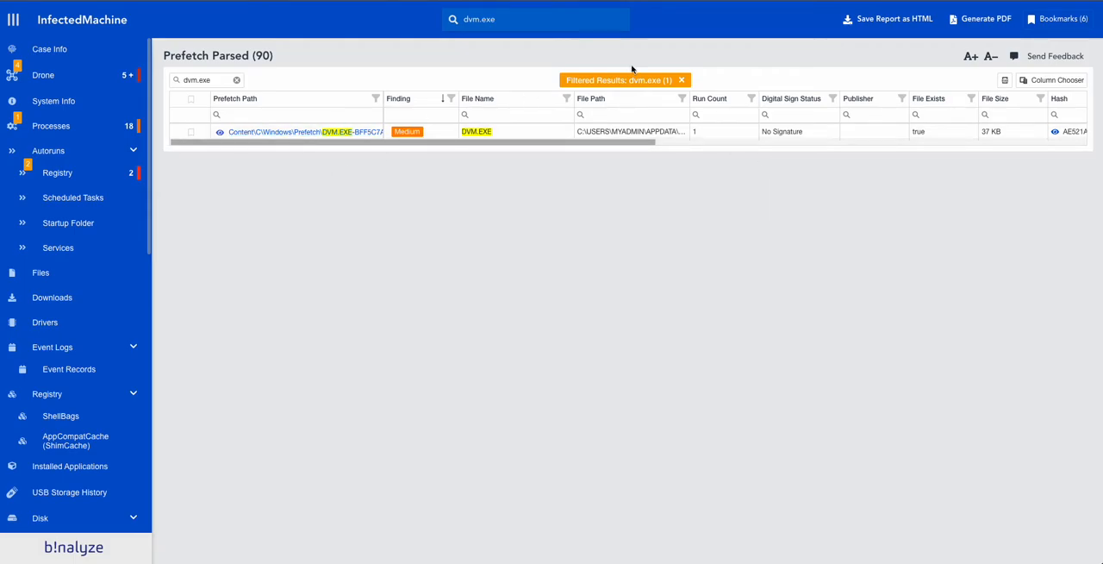
- Examine the Firewall Rules matches for dvm.exe and clear the report search
{"action": "left_click", "coordinate": [551, 30]}
{"action": "left_click", "coordinate": [465, 127]}
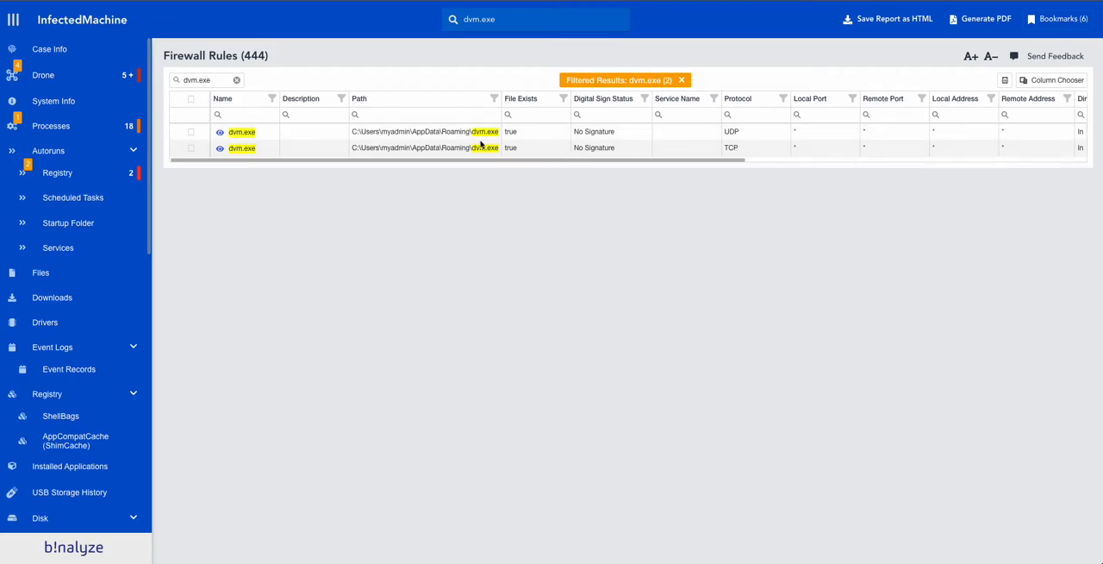
{"action": "left_click_drag", "start_coordinate": [540, 165], "coordinate": [289, 159]}
{"action": "left_click", "coordinate": [512, 20]}
{"action": "left_click", "coordinate": [660, 19]}
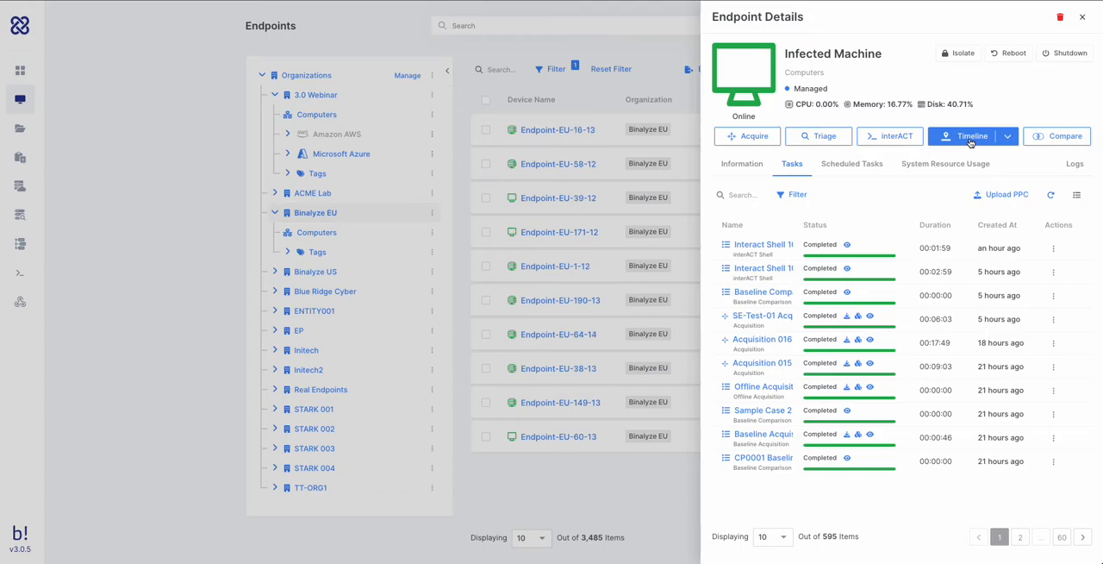
- Examine the Ransomware Investigation timeline and its options for adding sources, and return to the Infected Machine endpoint details
{"action": "left_click", "coordinate": [970, 140]}
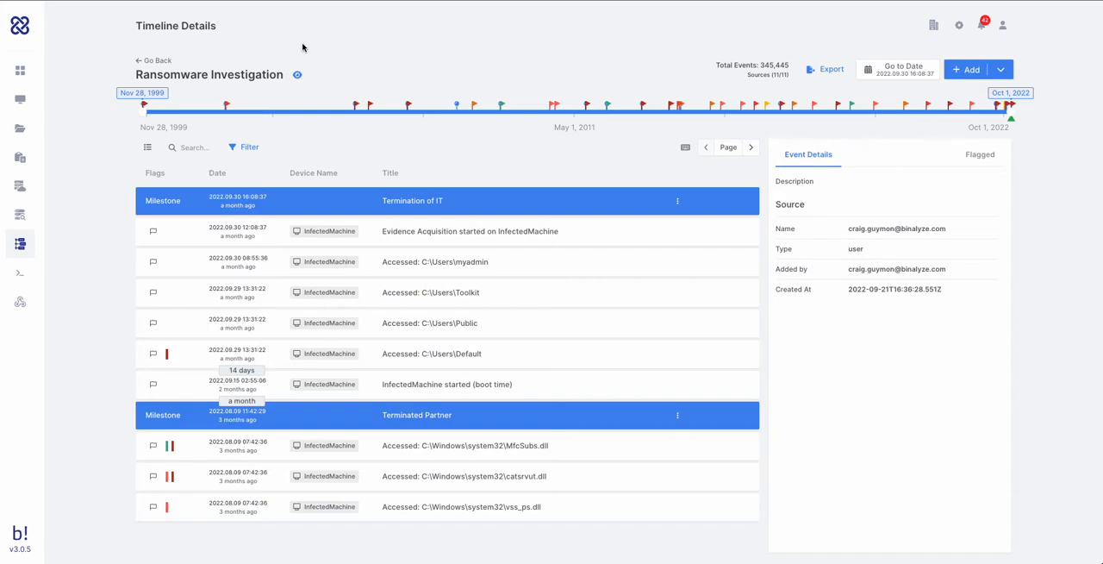
{"action": "left_click", "coordinate": [974, 74]}
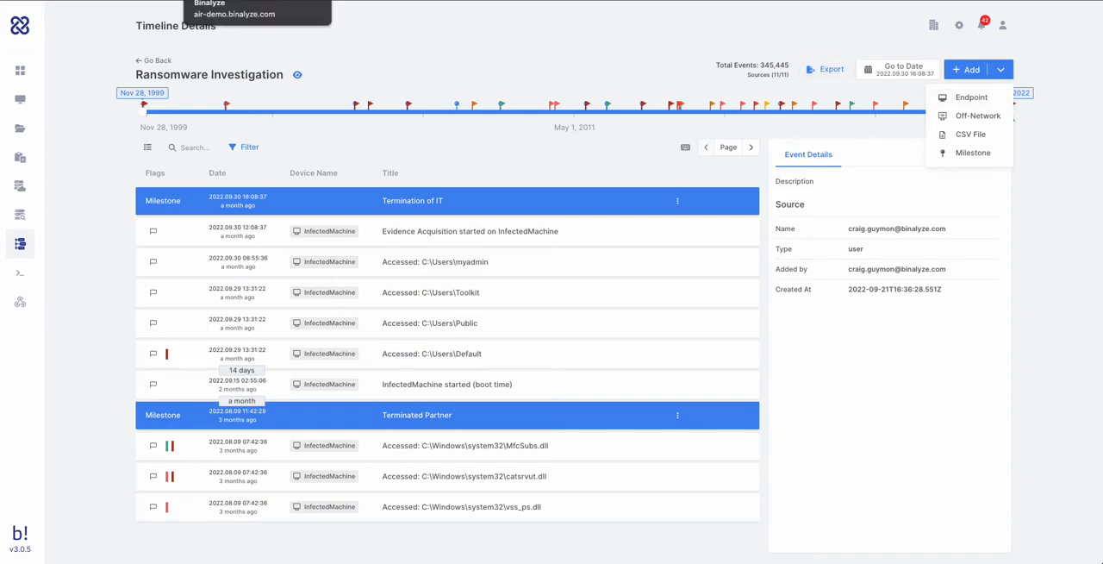
{"action": "left_click", "coordinate": [104, 1]}
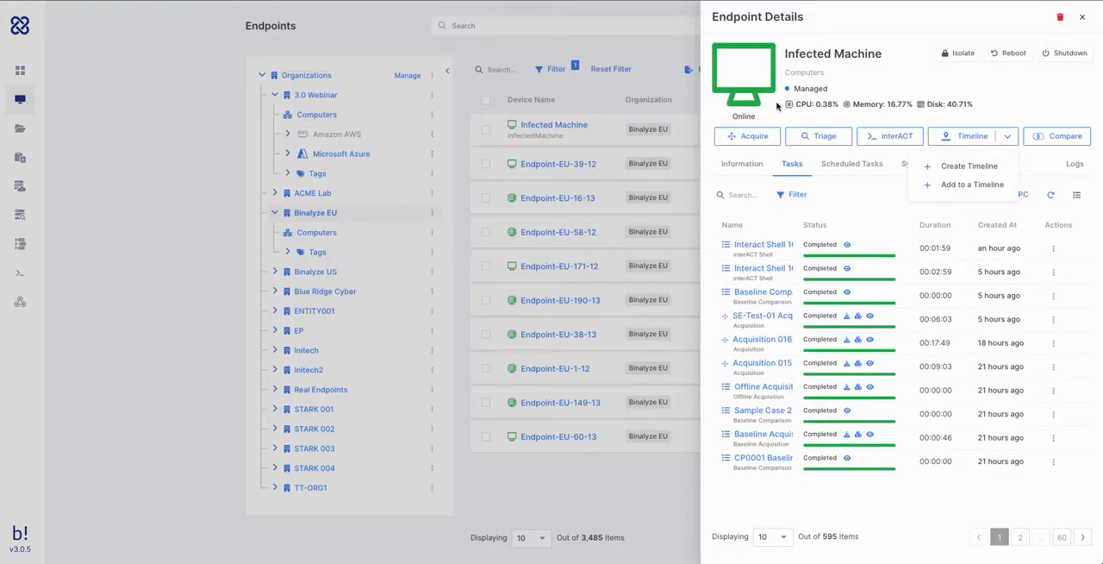
- Begin a triage on the Infected Machine and create a new case named Blue Ridge Cyber for it
{"action": "left_click", "coordinate": [816, 139]}
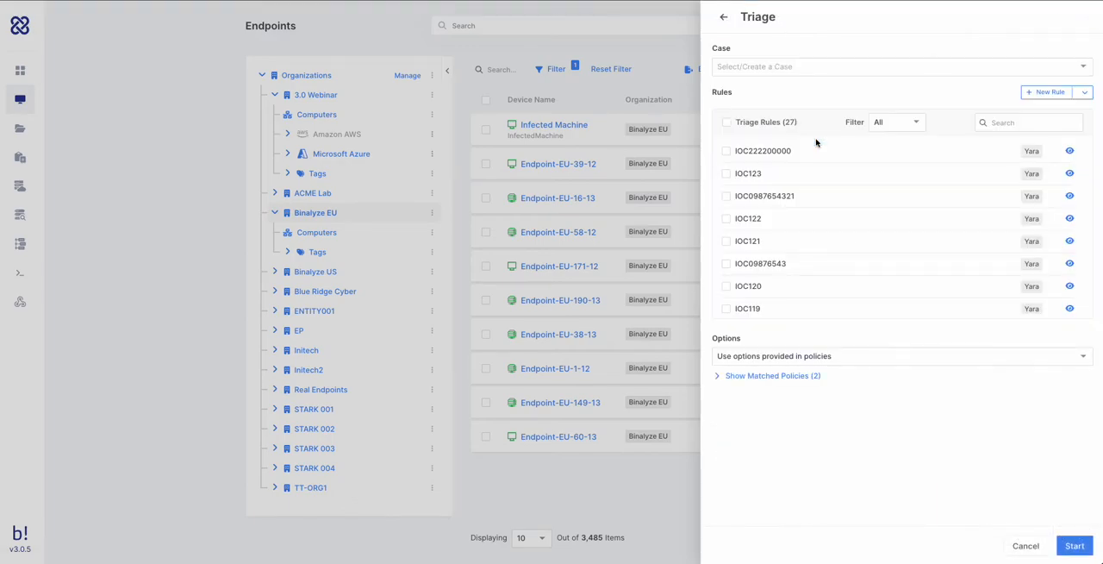
{"action": "left_click", "coordinate": [759, 67]}
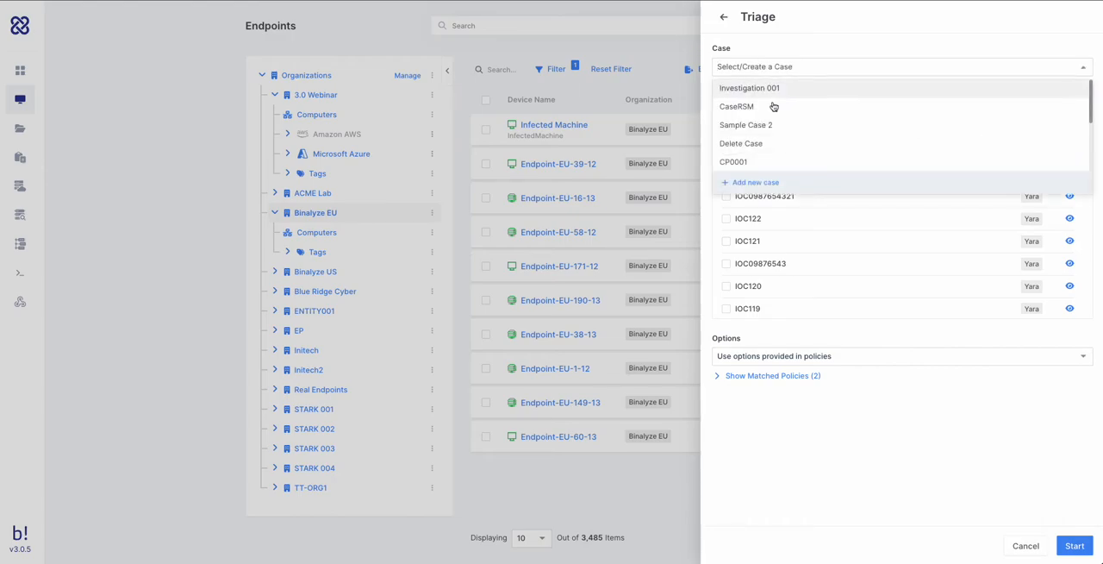
{"action": "left_click", "coordinate": [766, 185]}
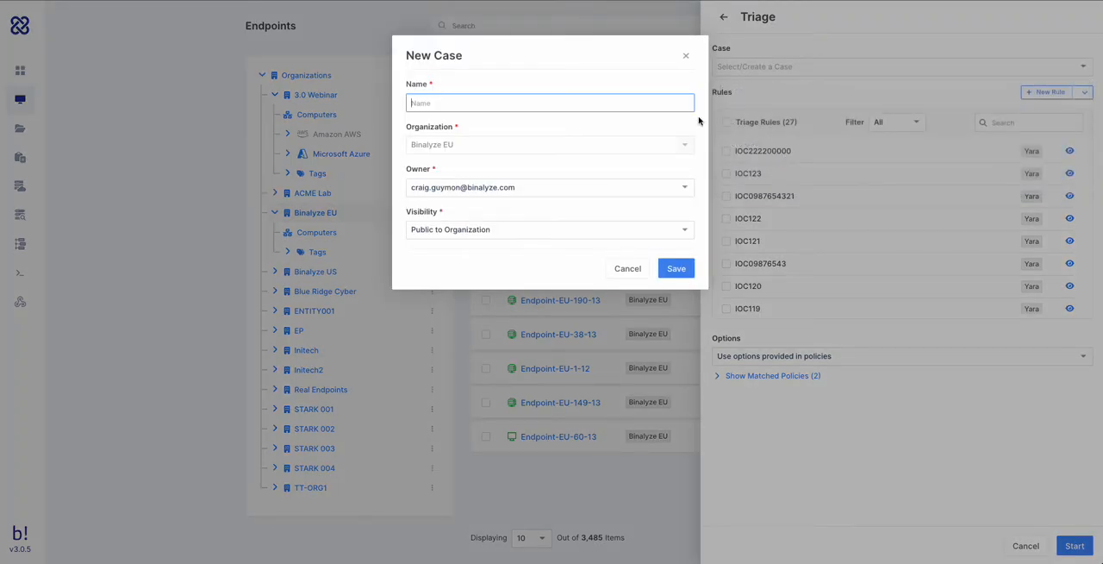
{"action": "type", "text": "Blue Ridge Cyber"}
{"action": "left_click", "coordinate": [488, 148]}
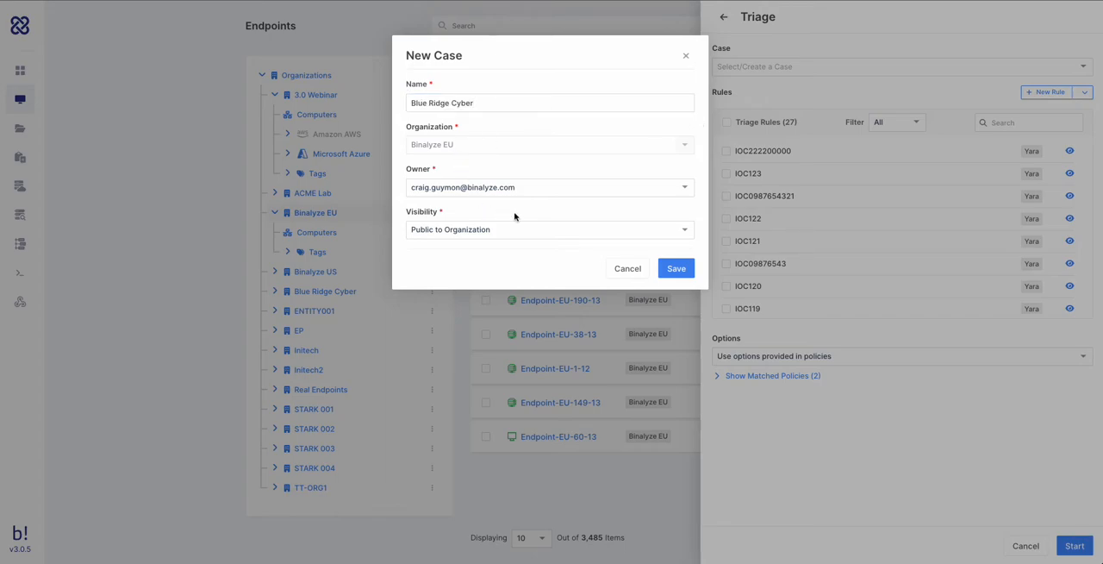
{"action": "left_click", "coordinate": [677, 270]}
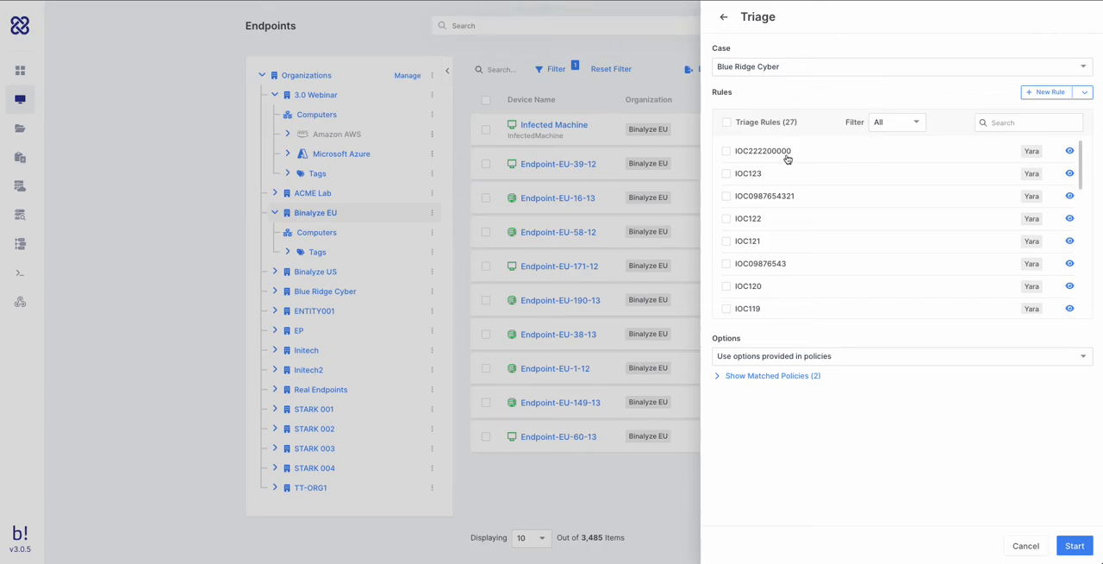
- Examine the available triage rules and the options for a new YARA rule, including the Find by Name example and rule file upload
{"action": "scroll", "coordinate": [985, 287], "scroll_direction": "down", "scroll_amount": 5}
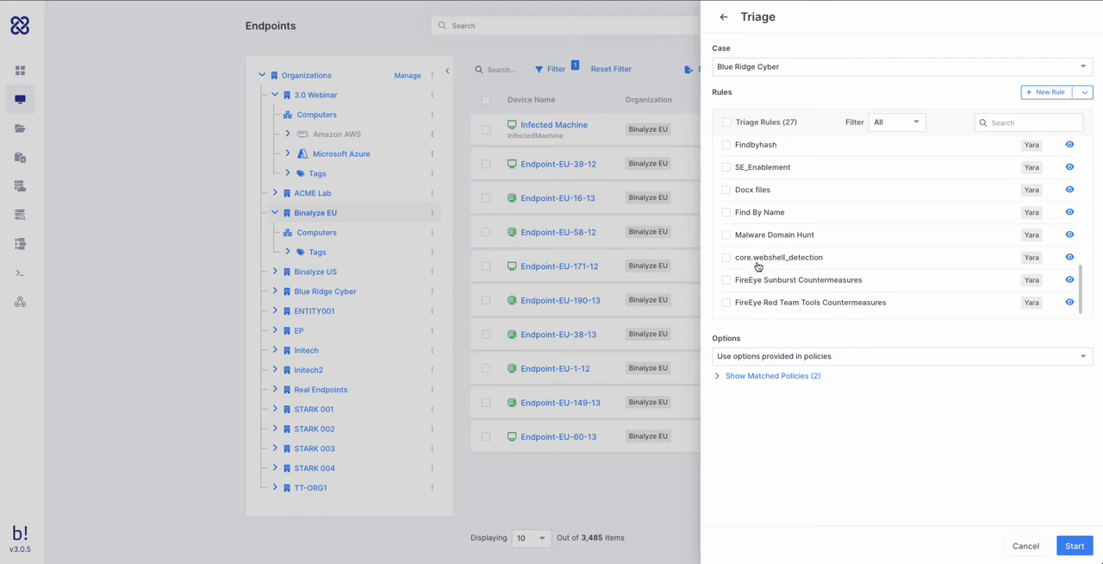
{"action": "left_click", "coordinate": [1061, 96]}
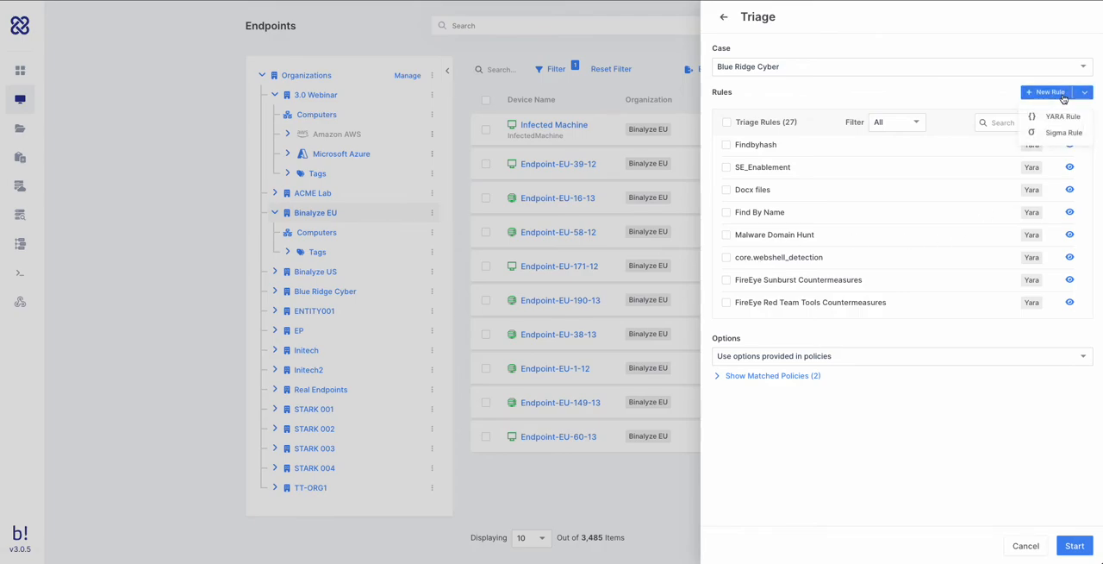
{"action": "left_click", "coordinate": [1061, 116]}
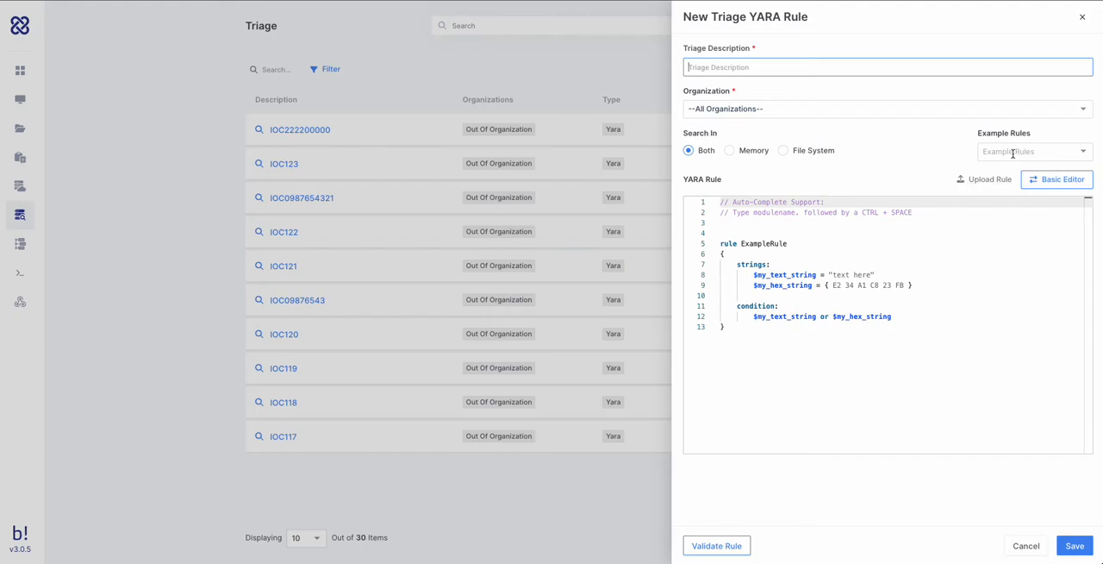
{"action": "left_click", "coordinate": [783, 156]}
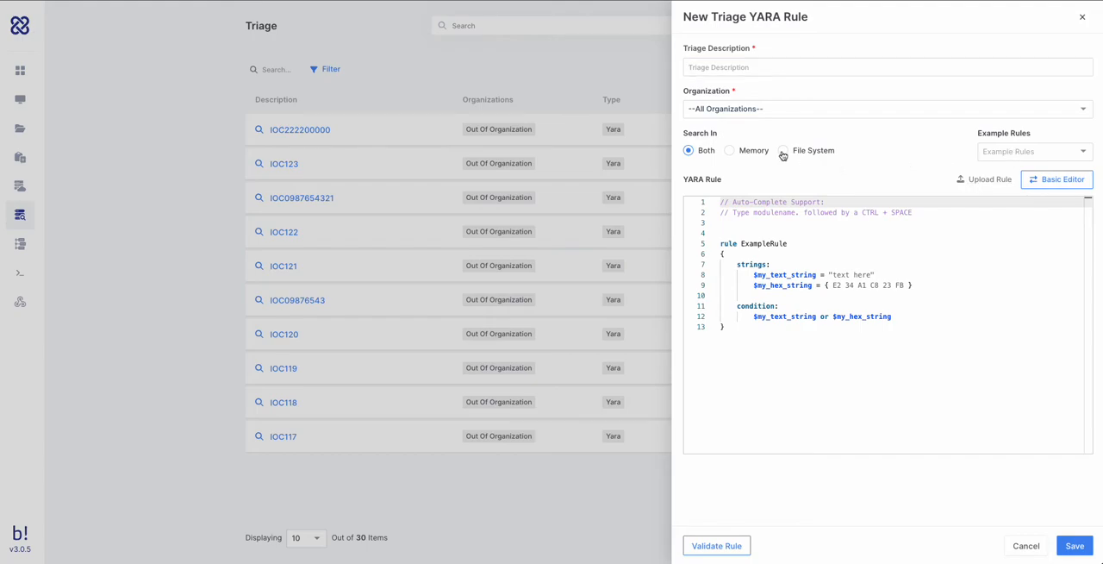
{"action": "left_click", "coordinate": [998, 179]}
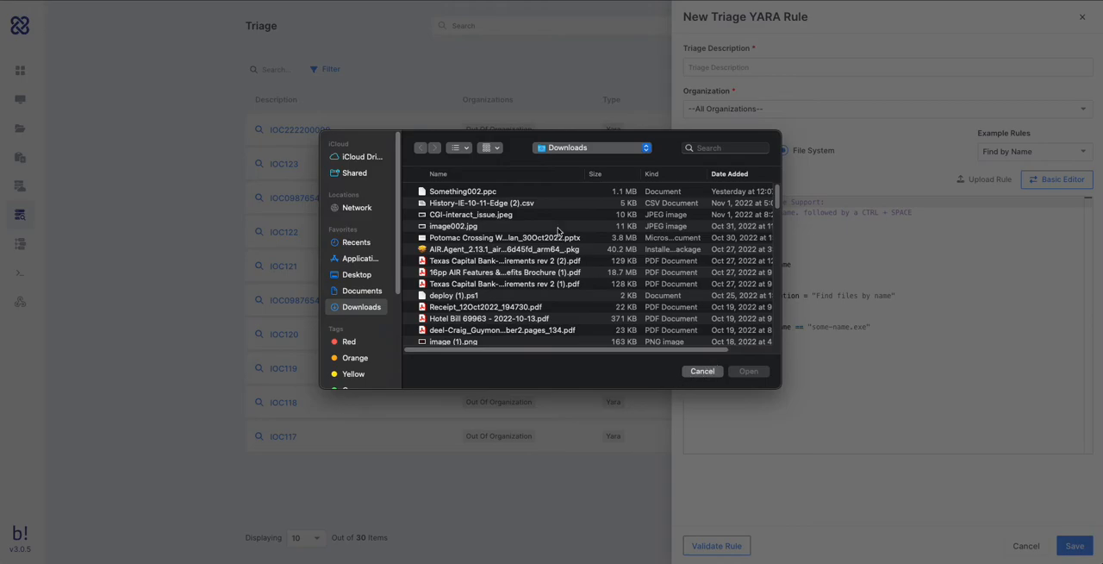
{"action": "left_click", "coordinate": [713, 372]}
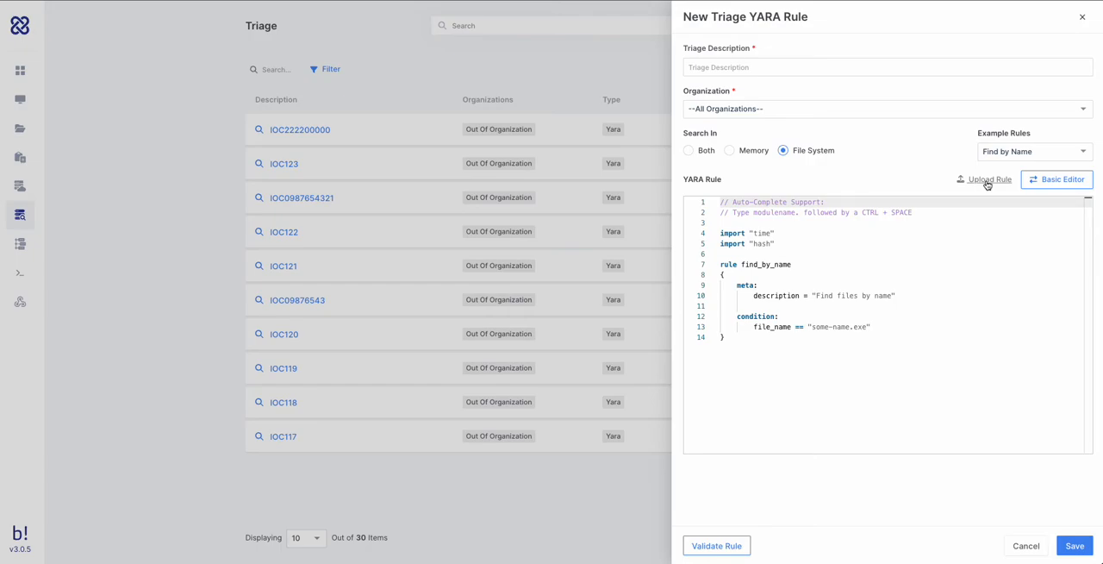
- Load the Find by Hash example, examine its SHA1 condition, and close the new YARA rule without saving
{"action": "left_click", "coordinate": [1062, 155]}
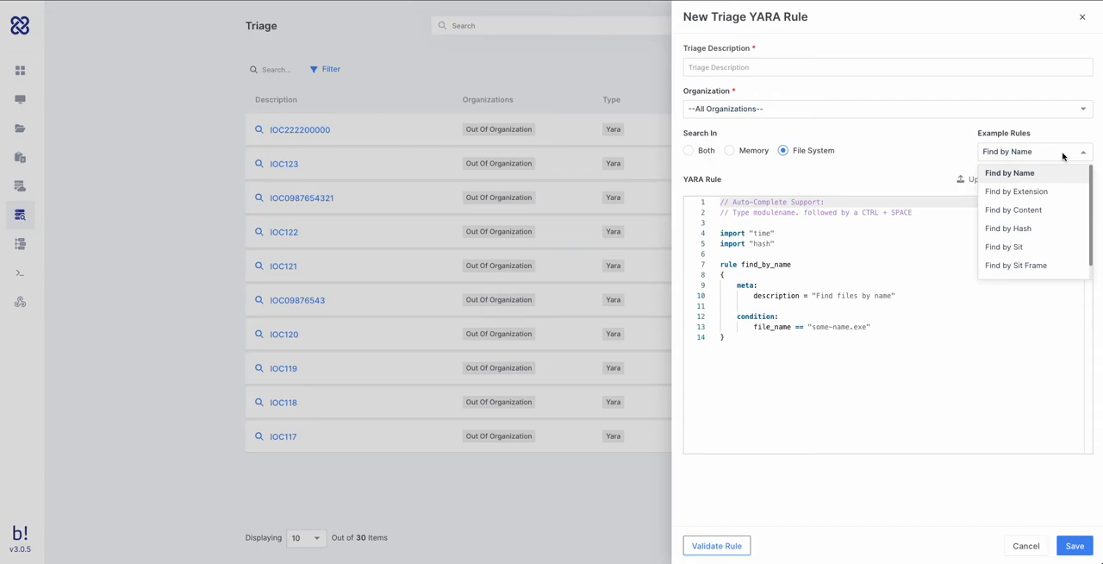
{"action": "left_click", "coordinate": [1032, 231]}
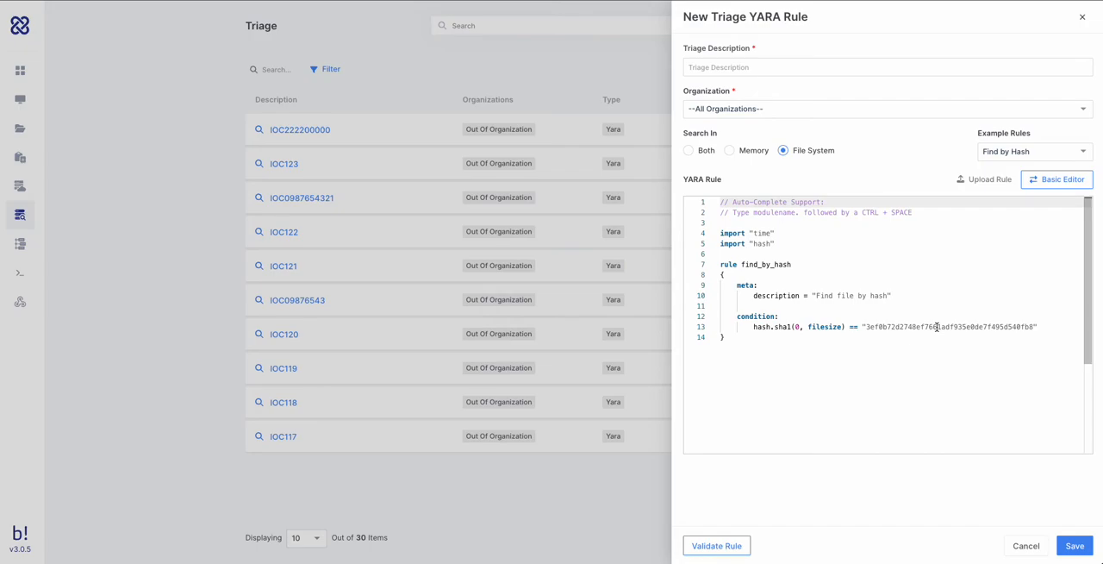
{"action": "left_click", "coordinate": [938, 327]}
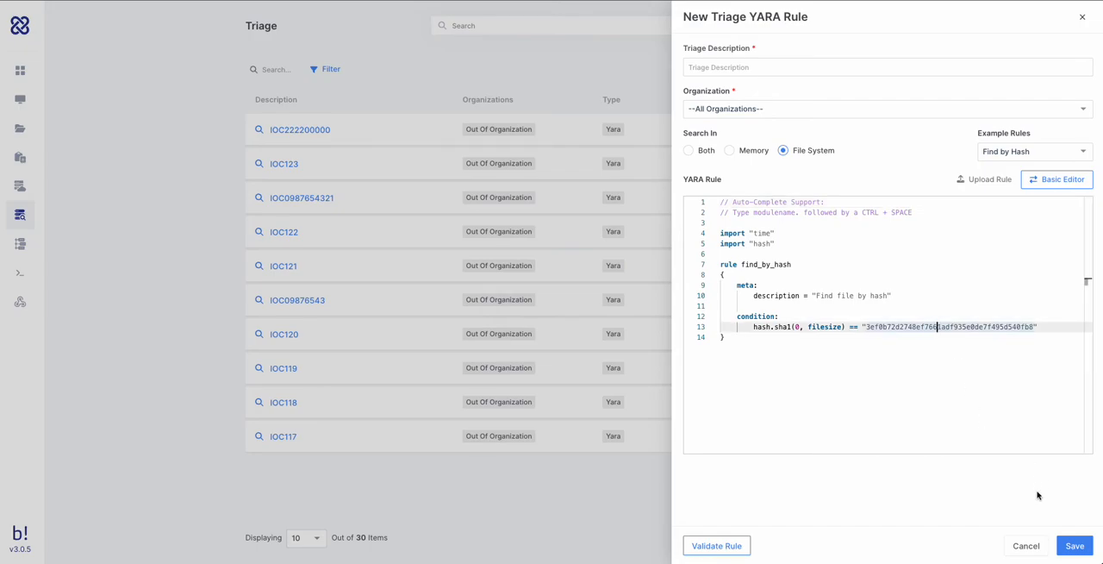
{"action": "left_click", "coordinate": [1082, 20]}
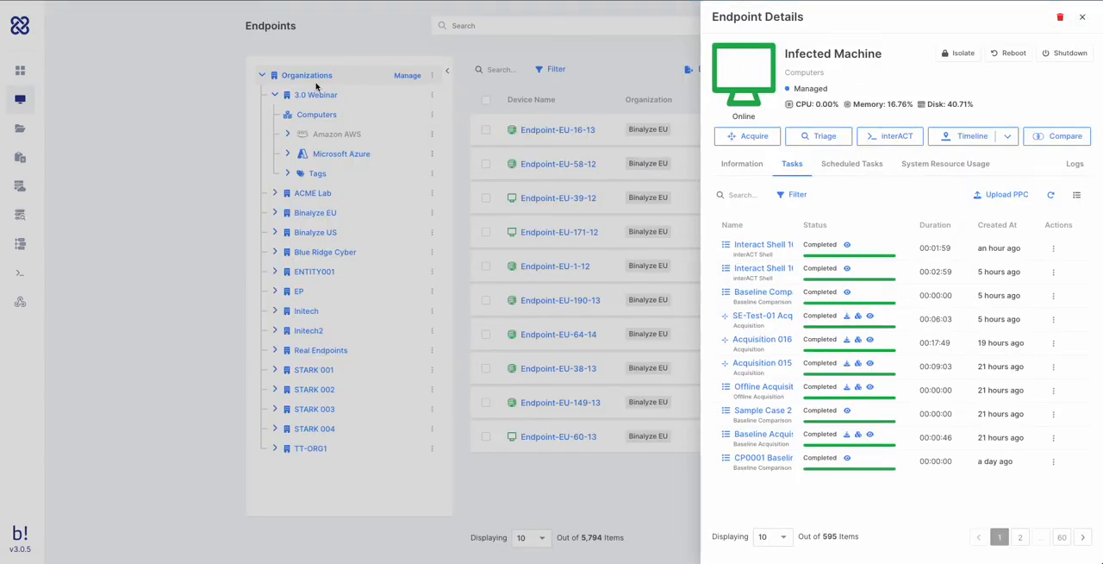
- List the Binalyze EU organization's tags and examine the actions available for the Mail Server tag
{"action": "left_click", "coordinate": [329, 58]}
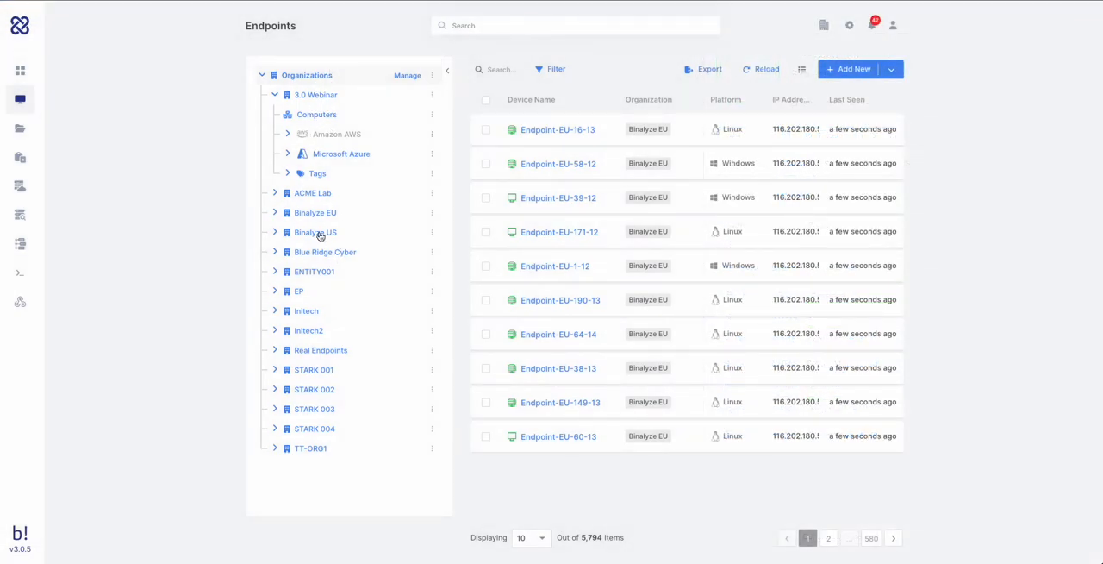
{"action": "left_click", "coordinate": [275, 213]}
{"action": "left_click", "coordinate": [288, 251]}
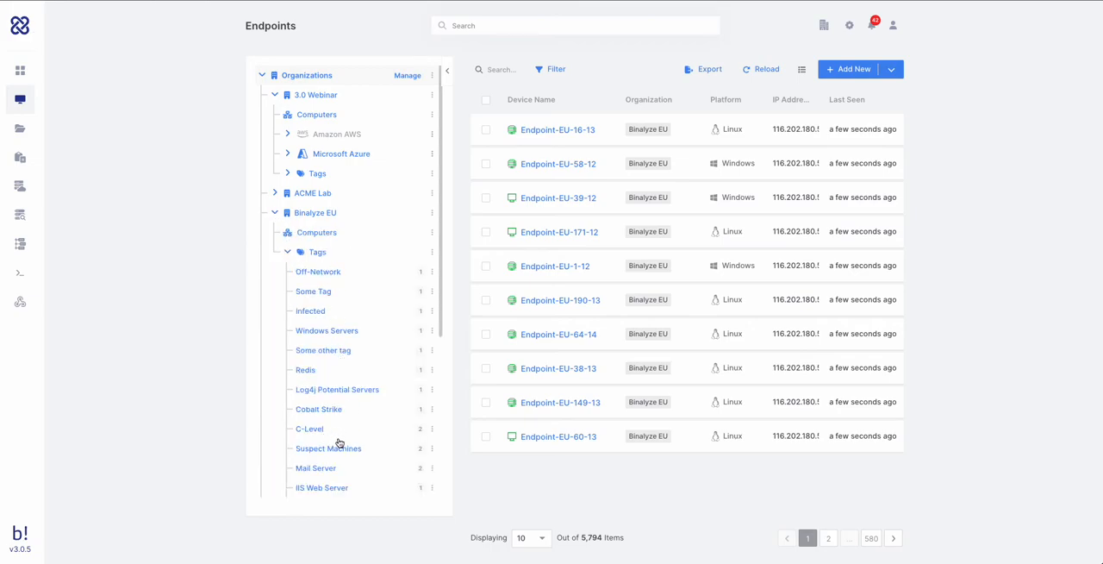
{"action": "left_click", "coordinate": [432, 468]}
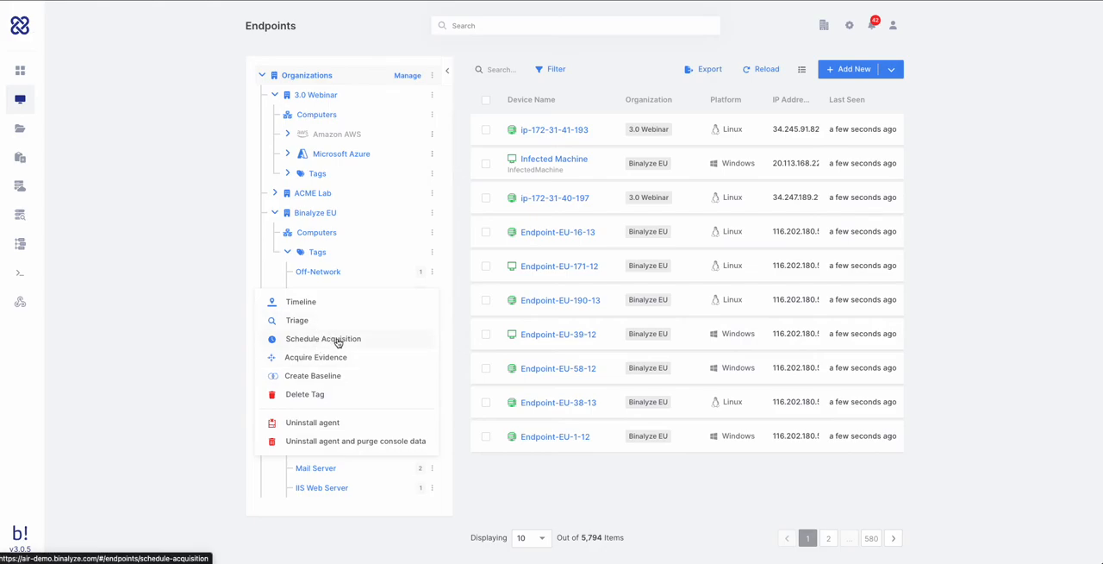
- Add a milestone named IT admin dated 2022.06.21 16:08 to the Ransomware Investigation timeline
{"action": "left_click", "coordinate": [555, 160]}
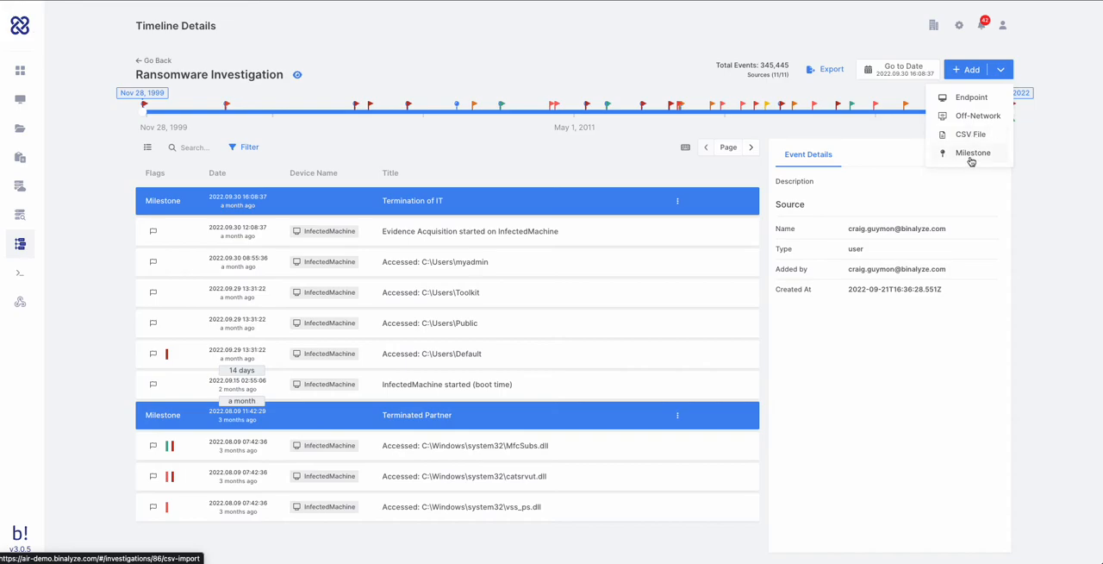
{"action": "left_click", "coordinate": [971, 154]}
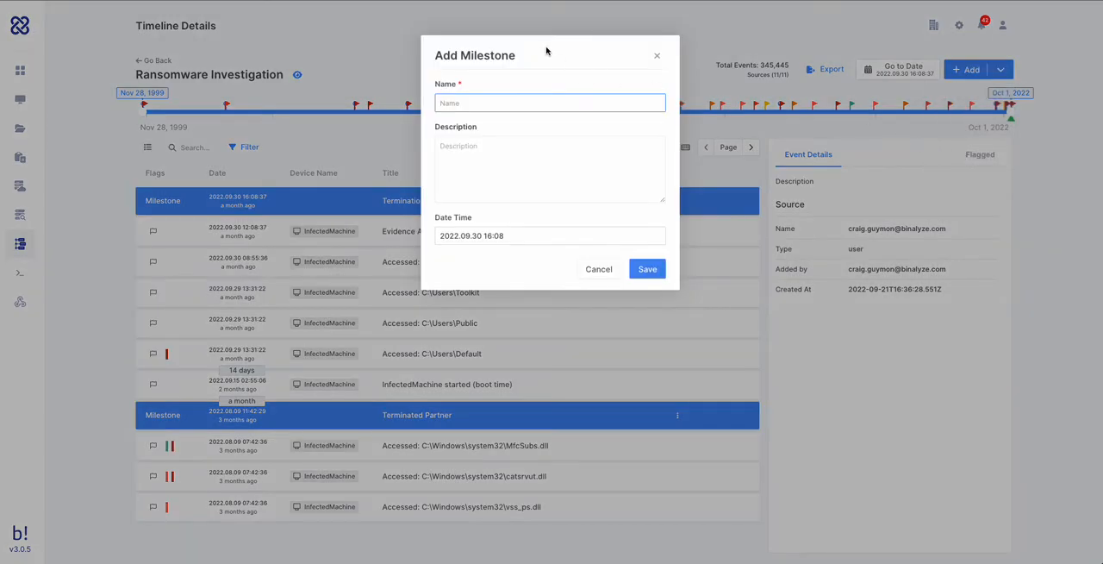
{"action": "type", "text": "IT admin"}
{"action": "left_click", "coordinate": [497, 237]}
{"action": "left_click", "coordinate": [448, 261]}
{"action": "left_click", "coordinate": [448, 260]}
{"action": "left_click", "coordinate": [499, 361]}
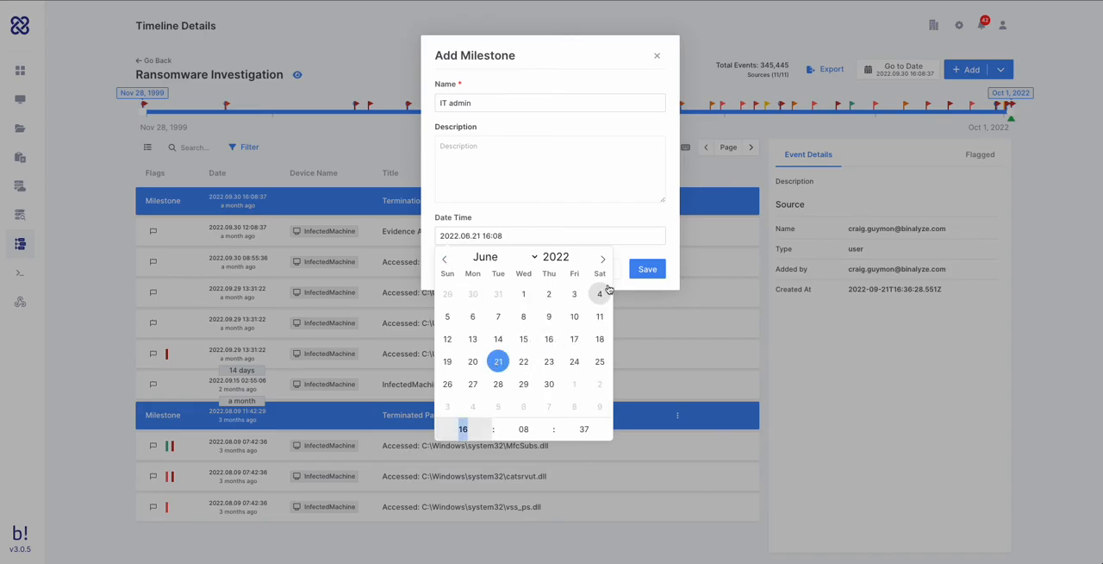
{"action": "left_click", "coordinate": [647, 269]}
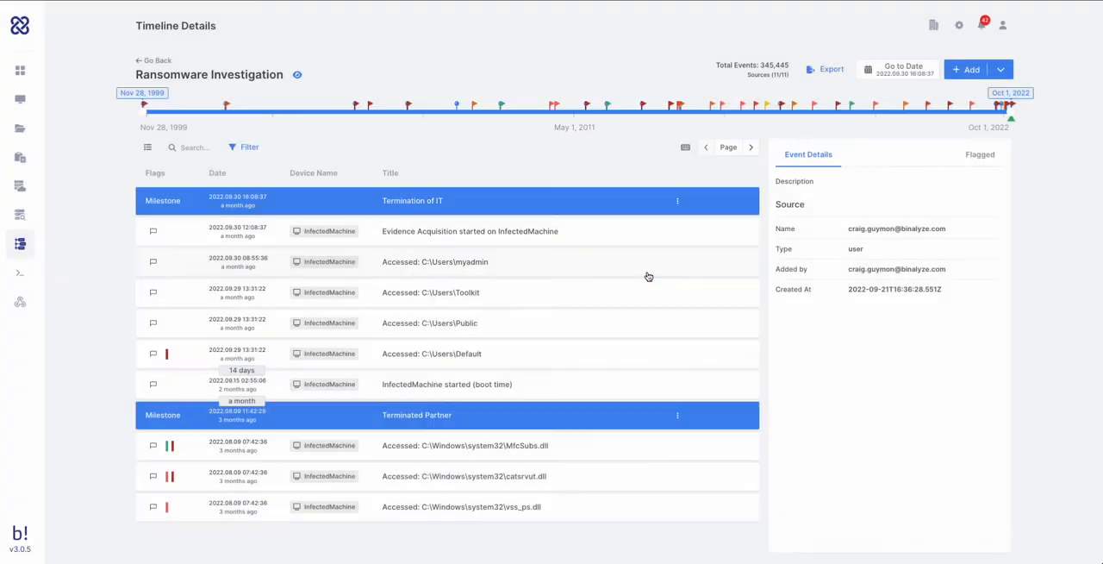
- Jump to the July 2011 marker on the timeline and examine the events around it
{"action": "left_click", "coordinate": [585, 105]}
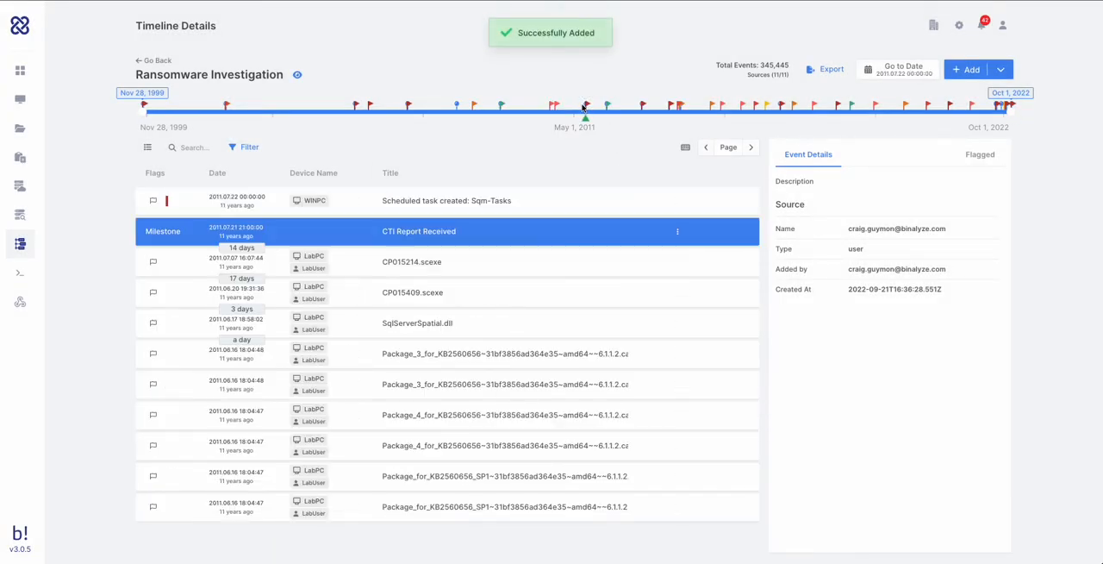
{"action": "scroll", "coordinate": [419, 312], "scroll_direction": "down", "scroll_amount": 3}
{"action": "scroll", "coordinate": [420, 312], "scroll_direction": "up", "scroll_amount": 3}
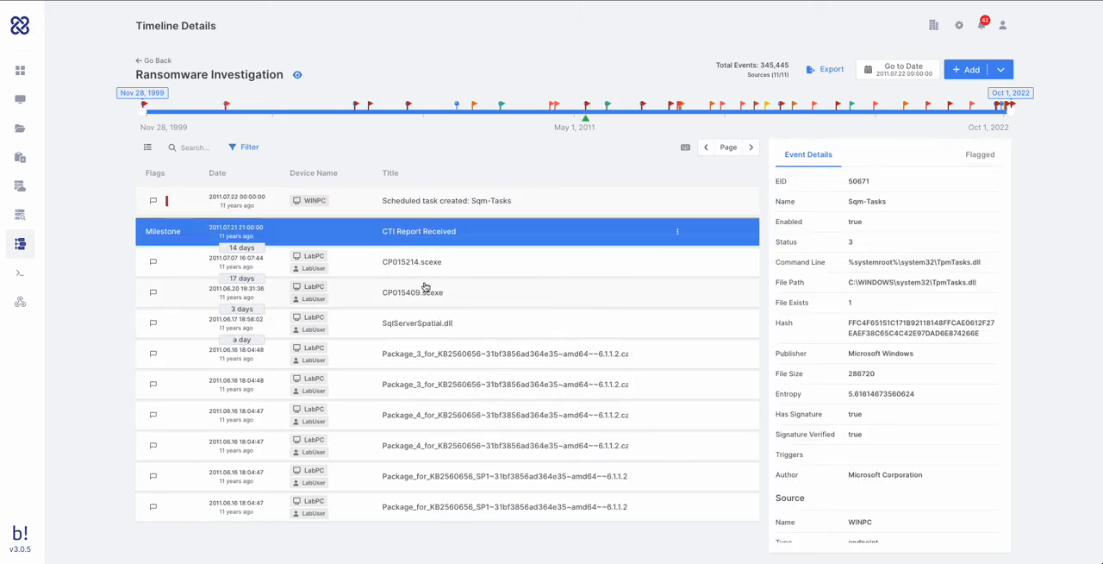
- Search the timeline for event ID 4625, and change the search to 4624
{"action": "left_click", "coordinate": [197, 147]}
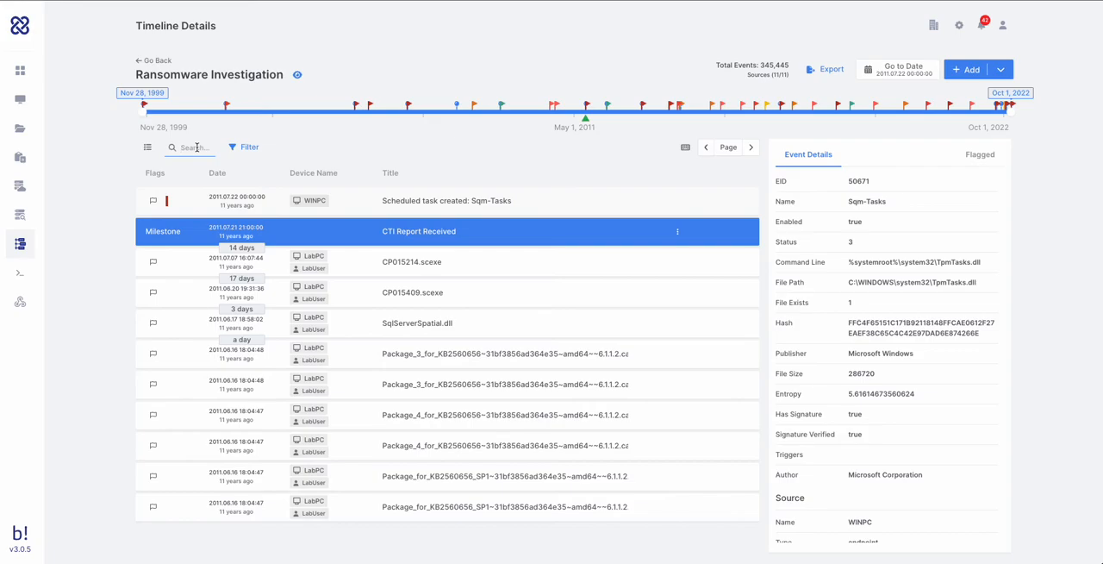
{"action": "type", "text": "4625"}
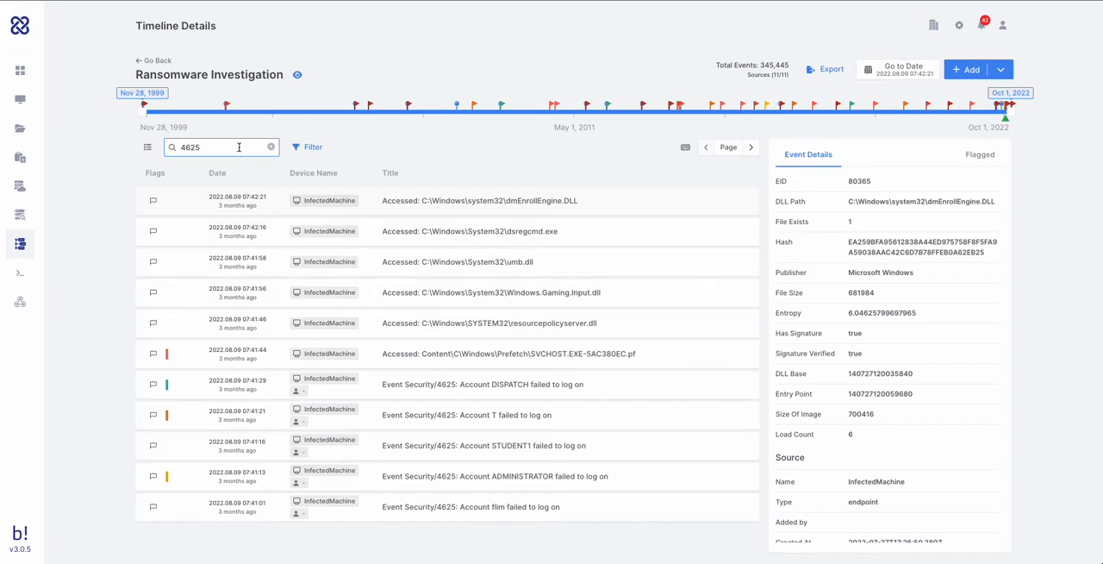
{"action": "key", "text": "BackSpace"}
{"action": "type", "text": "4"}
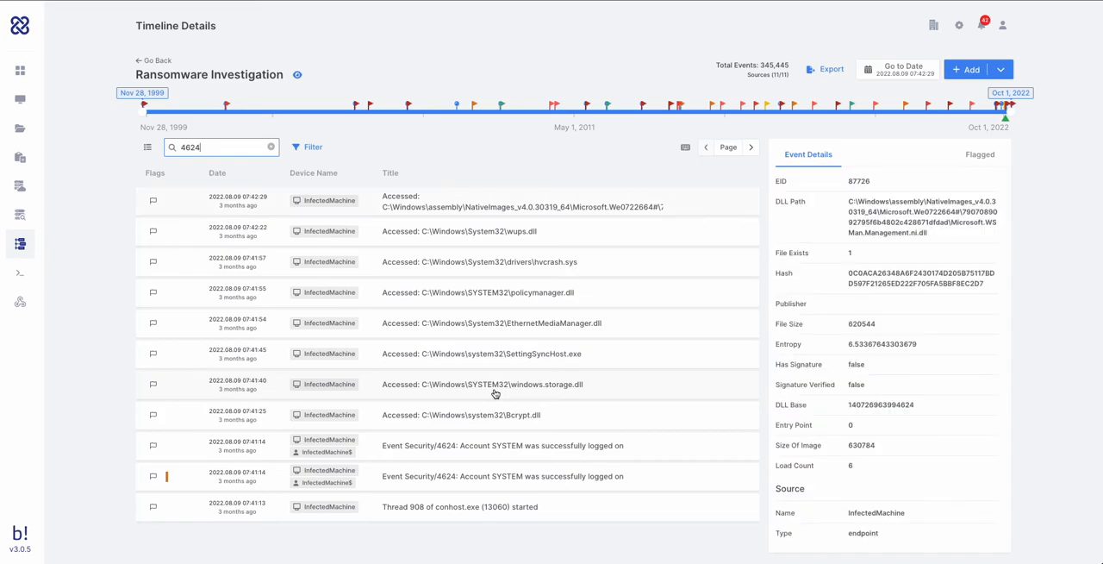
- Examine the details of the upper Security/4624 SYSTEM logon event and flag it as Dangerous
{"action": "left_click", "coordinate": [514, 451]}
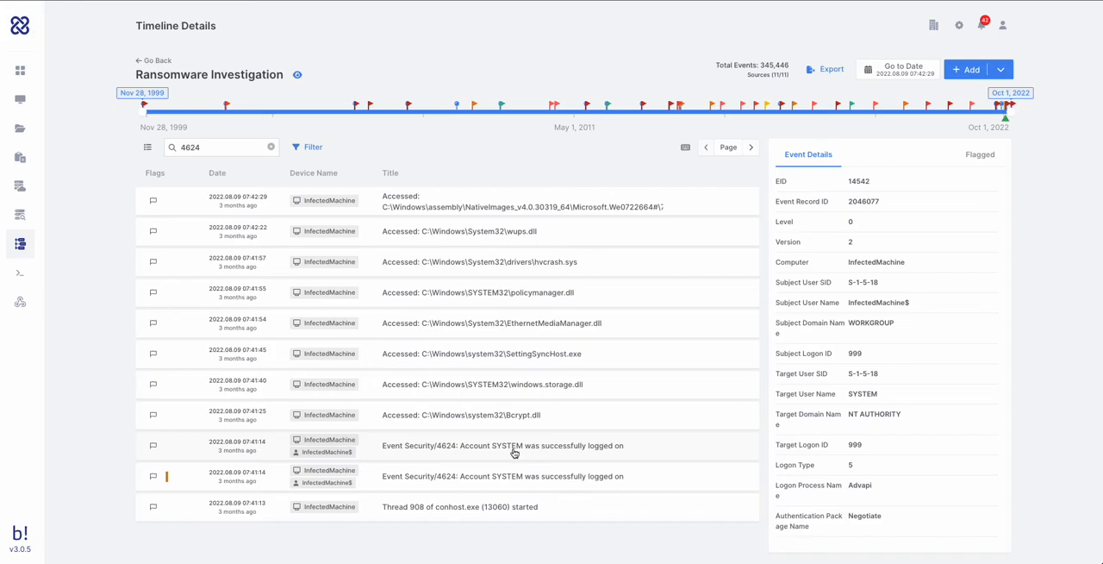
{"action": "left_click", "coordinate": [154, 445]}
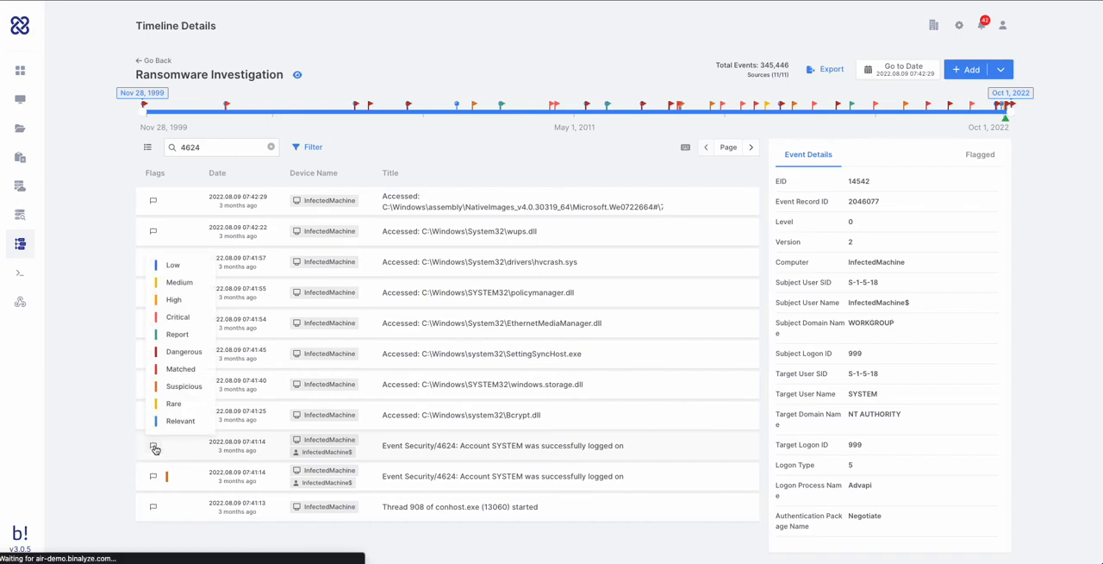
{"action": "left_click", "coordinate": [154, 353]}
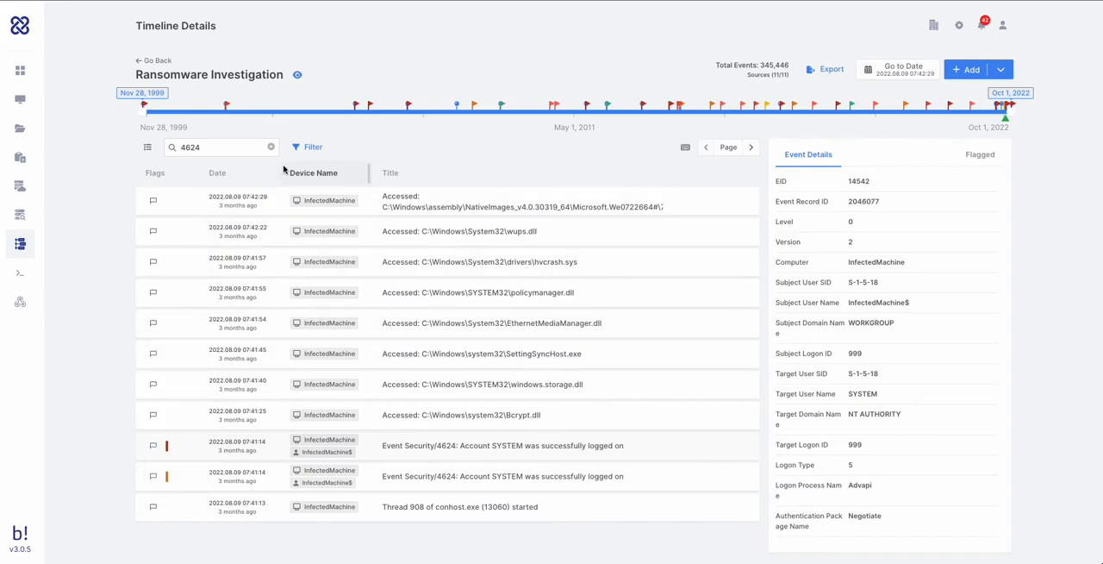
- Build a three-condition timeline filter joined with AND, using Event Type and Flag as the first two criteria
{"action": "left_click", "coordinate": [309, 148]}
{"action": "left_click", "coordinate": [419, 90]}
{"action": "left_click", "coordinate": [690, 93]}
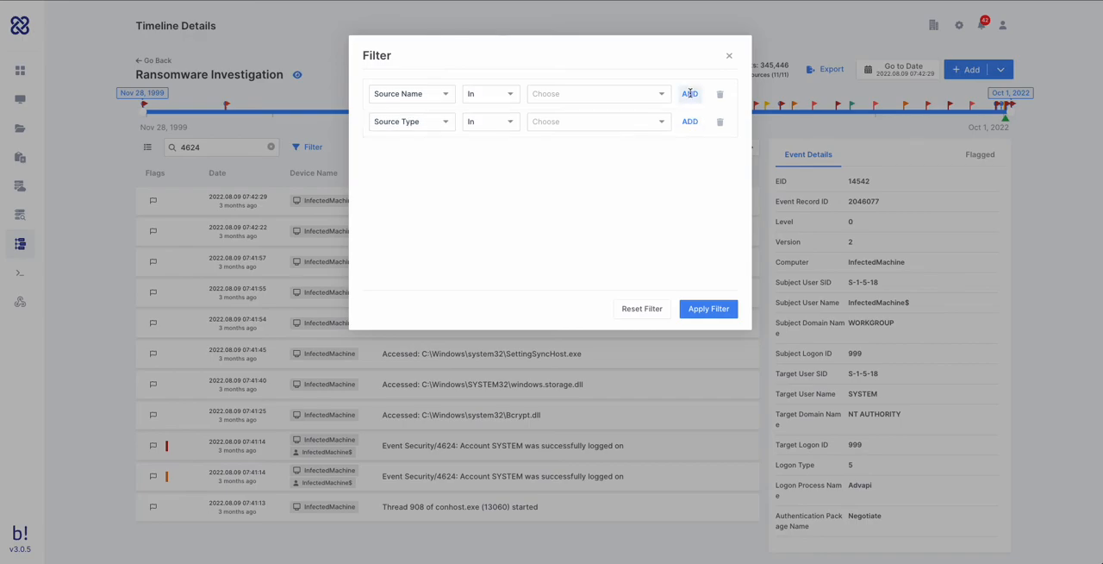
{"action": "left_click", "coordinate": [689, 122]}
{"action": "left_click", "coordinate": [449, 95]}
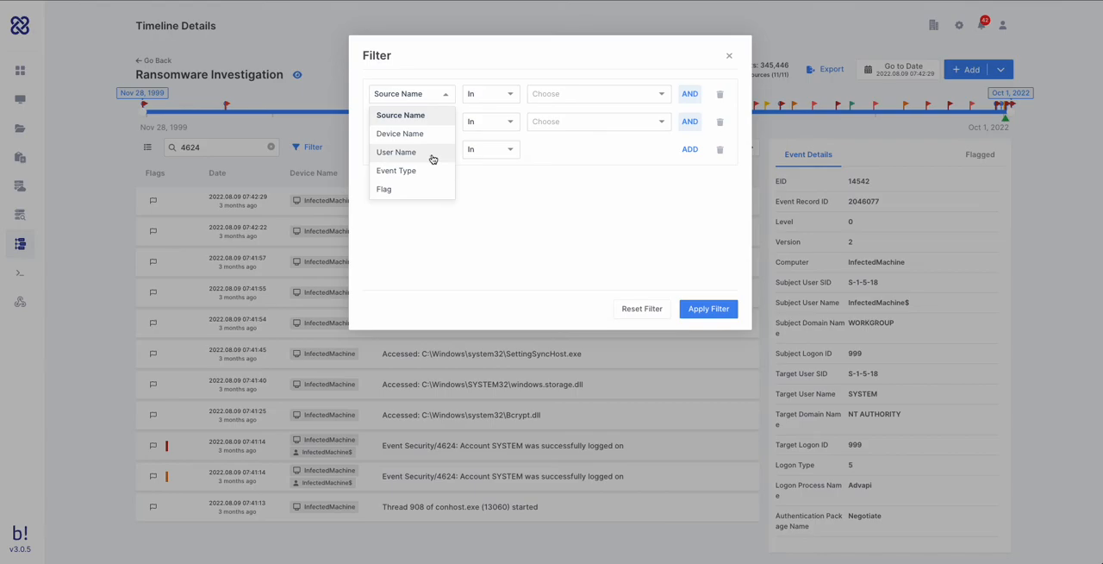
{"action": "left_click", "coordinate": [422, 172]}
{"action": "left_click", "coordinate": [442, 129]}
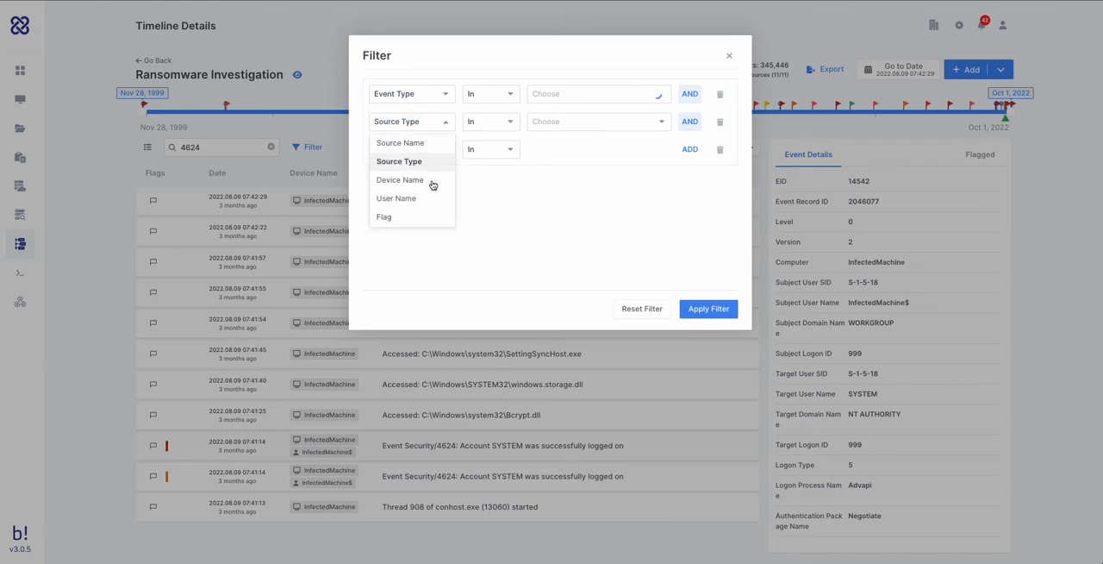
{"action": "left_click", "coordinate": [409, 218]}
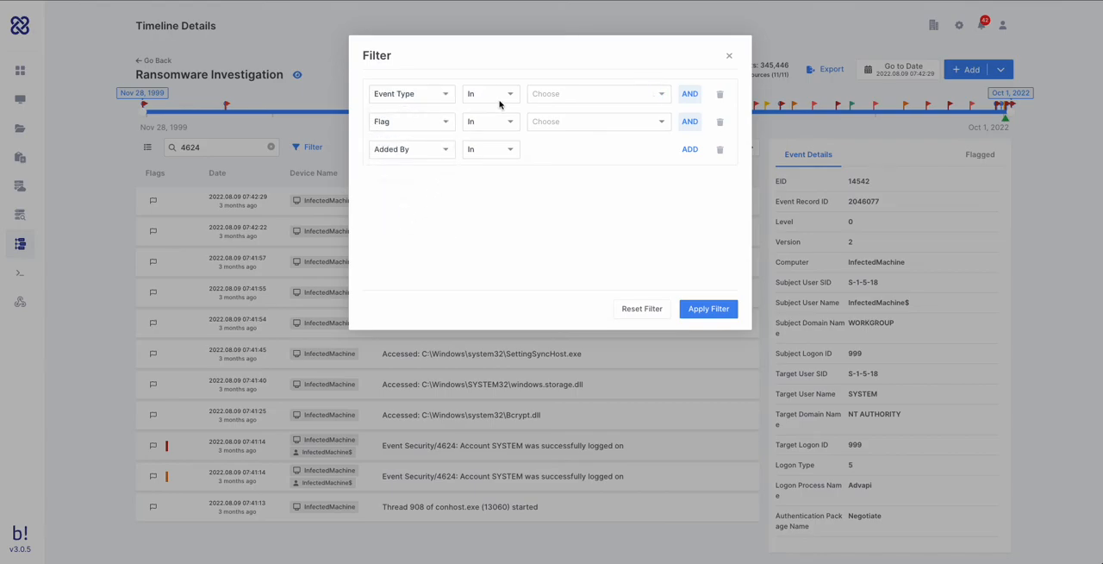
- Examine the Event Type values, set the third filter criterion to User Name, and close the filter without applying it
{"action": "left_click", "coordinate": [557, 95]}
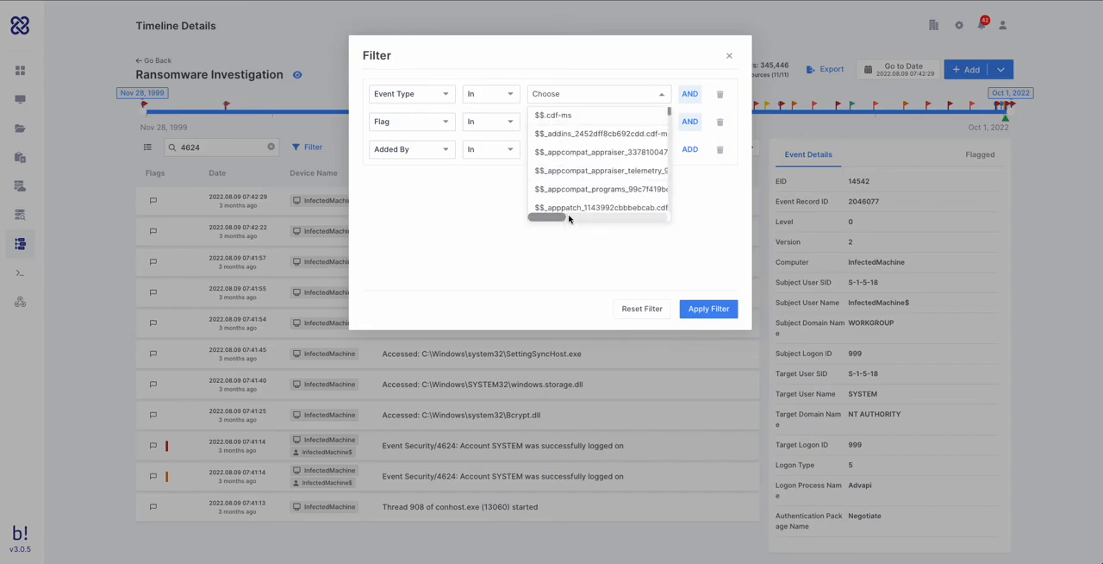
{"action": "left_click", "coordinate": [429, 129]}
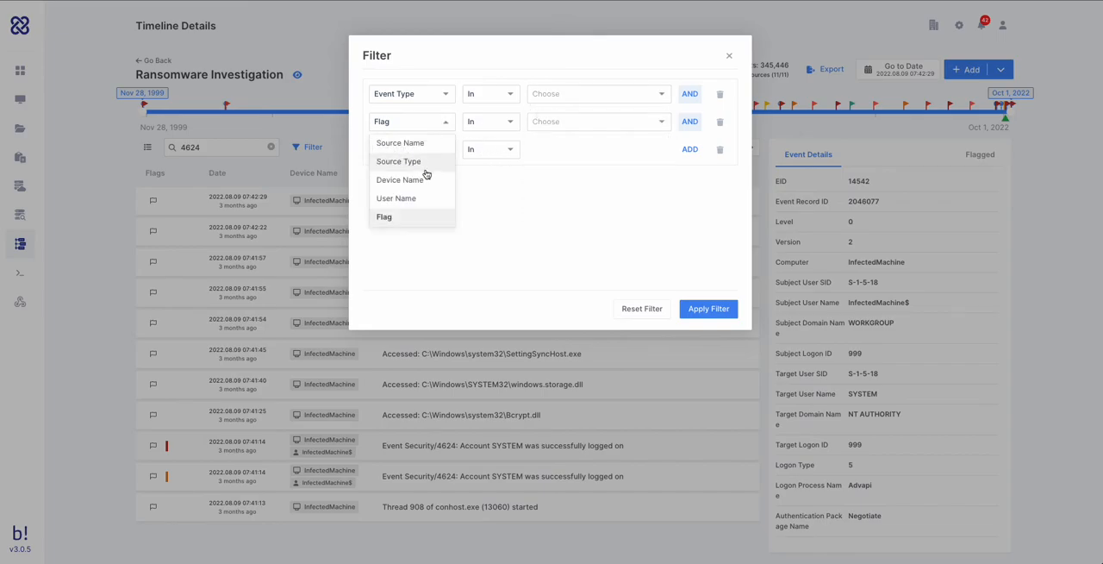
{"action": "left_click", "coordinate": [465, 209]}
{"action": "left_click", "coordinate": [436, 153]}
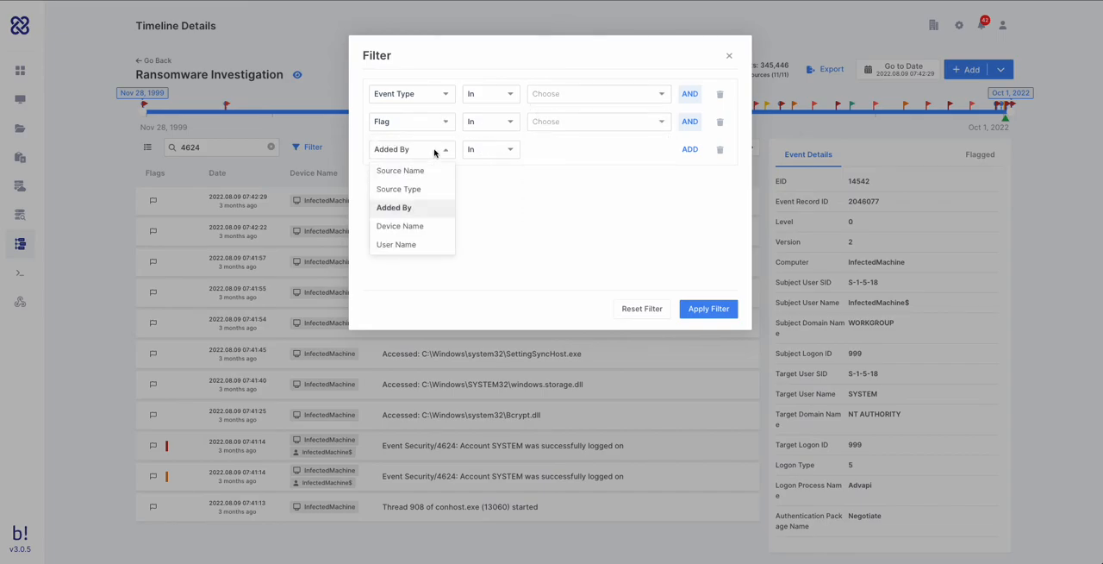
{"action": "left_click", "coordinate": [408, 244]}
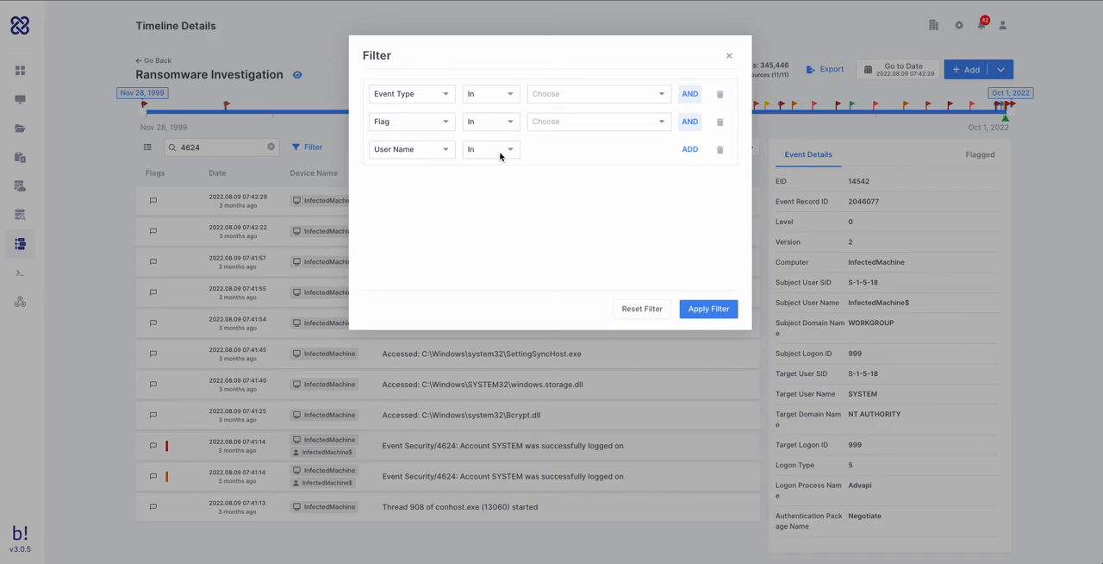
{"action": "left_click", "coordinate": [729, 55]}
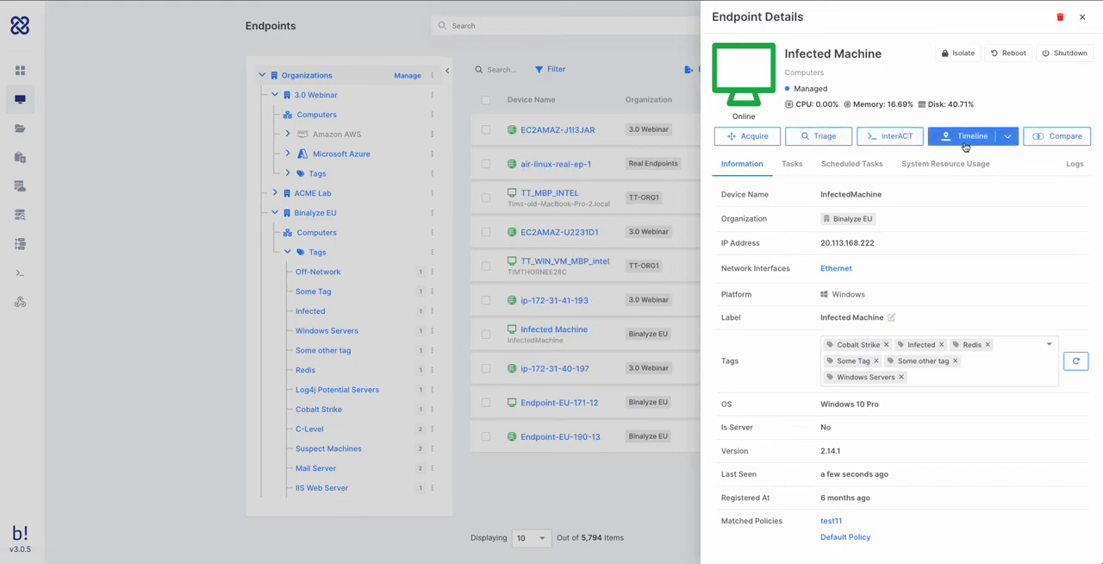
- Review the acquisitions available for comparison on the Infected Machine and view the report of the baseline acquisition
{"action": "left_click", "coordinate": [1049, 139]}
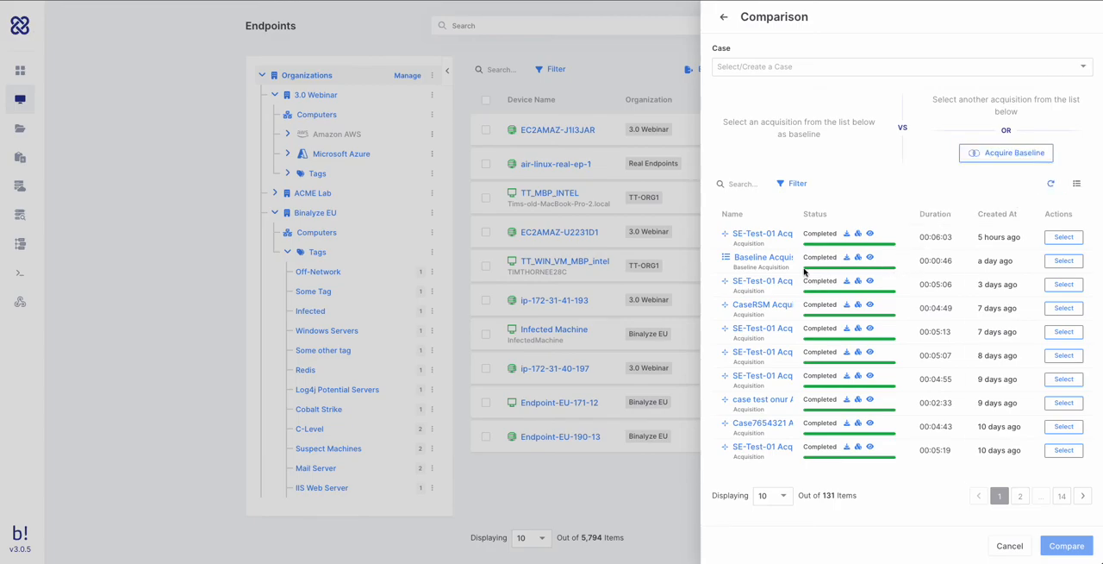
{"action": "left_click", "coordinate": [870, 259]}
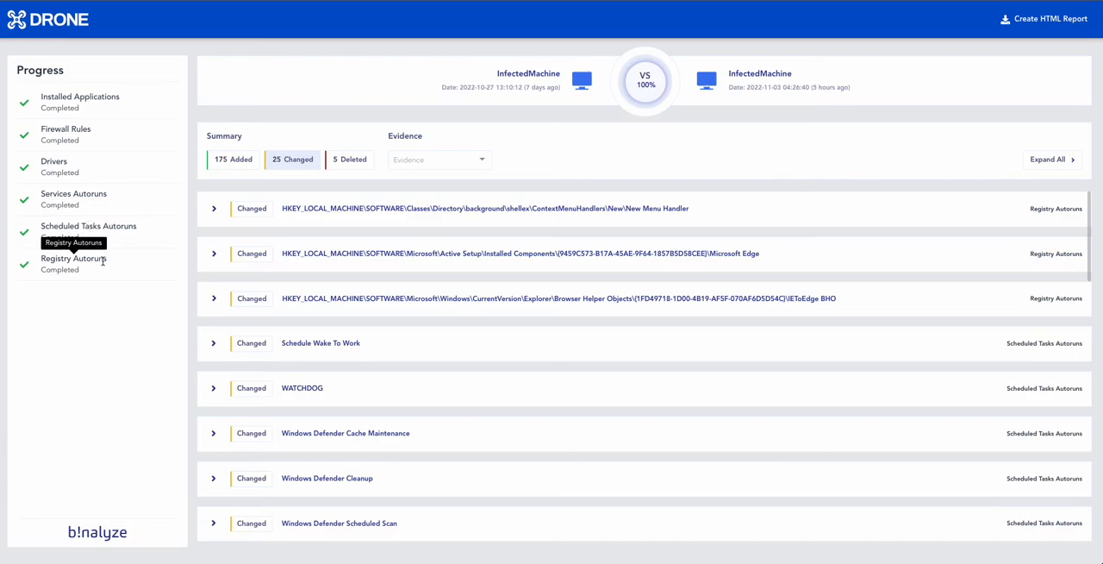
- Filter the comparison to changed FirewallRules evidence, examine the Spotify Music - TCP/Out creation date difference, and leave the comparison
{"action": "left_click", "coordinate": [302, 163]}
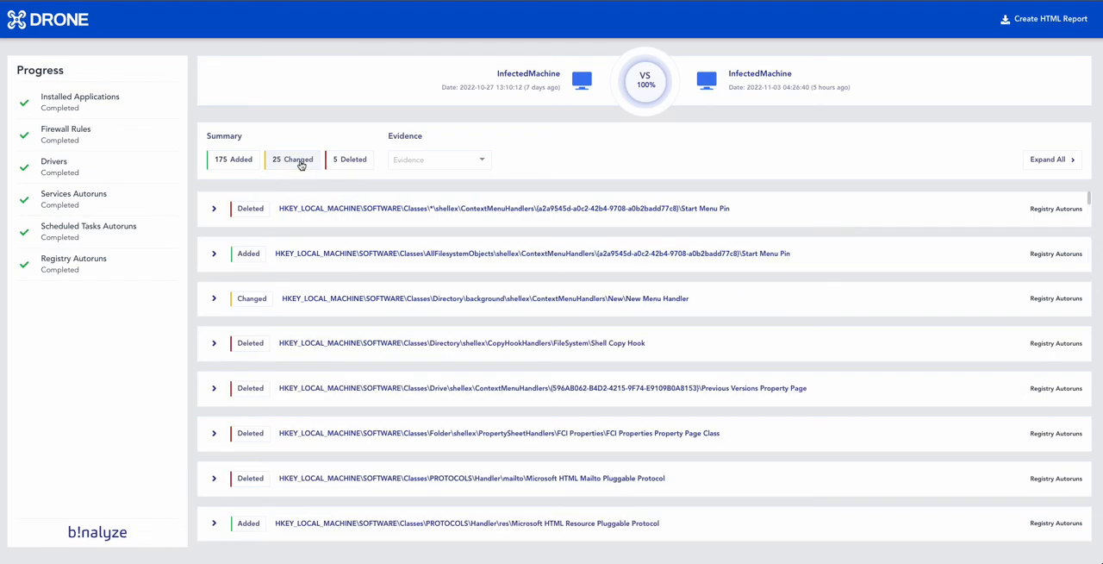
{"action": "left_click", "coordinate": [482, 162]}
{"action": "left_click", "coordinate": [424, 256]}
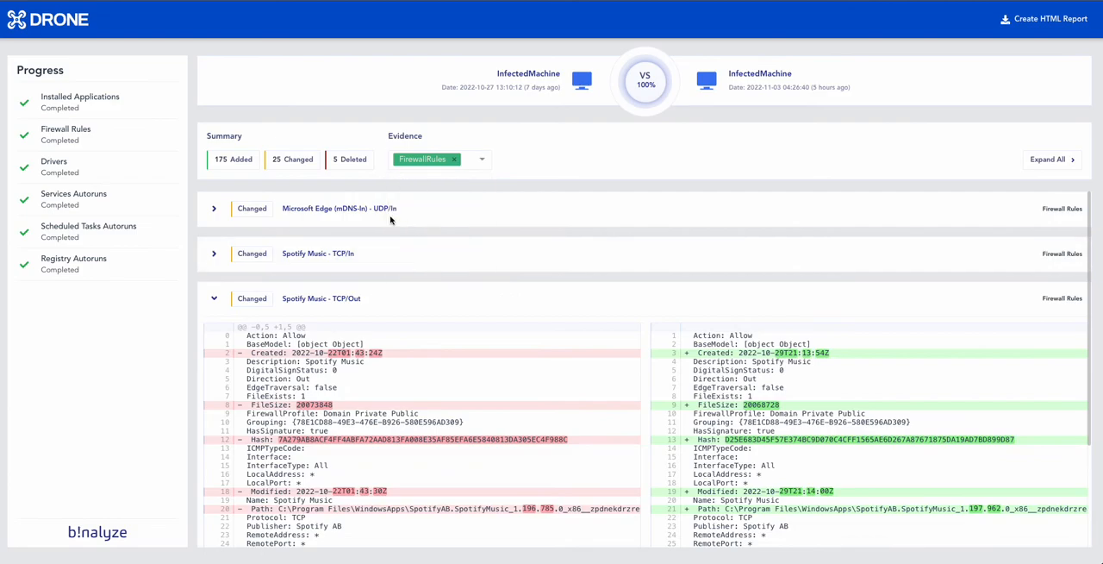
{"action": "left_click", "coordinate": [299, 164]}
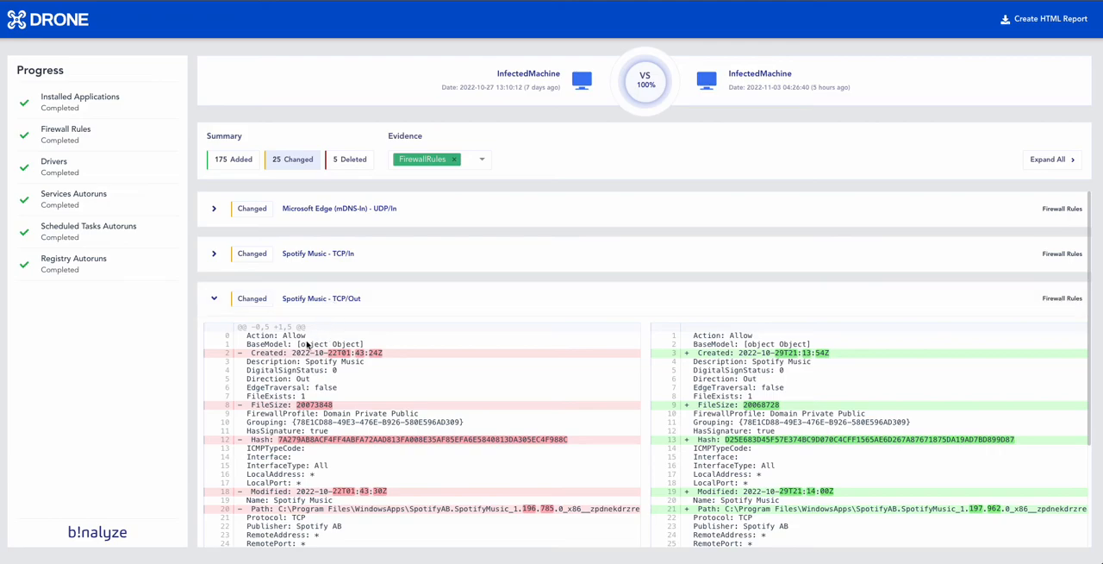
{"action": "left_click_drag", "start_coordinate": [292, 352], "coordinate": [349, 353]}
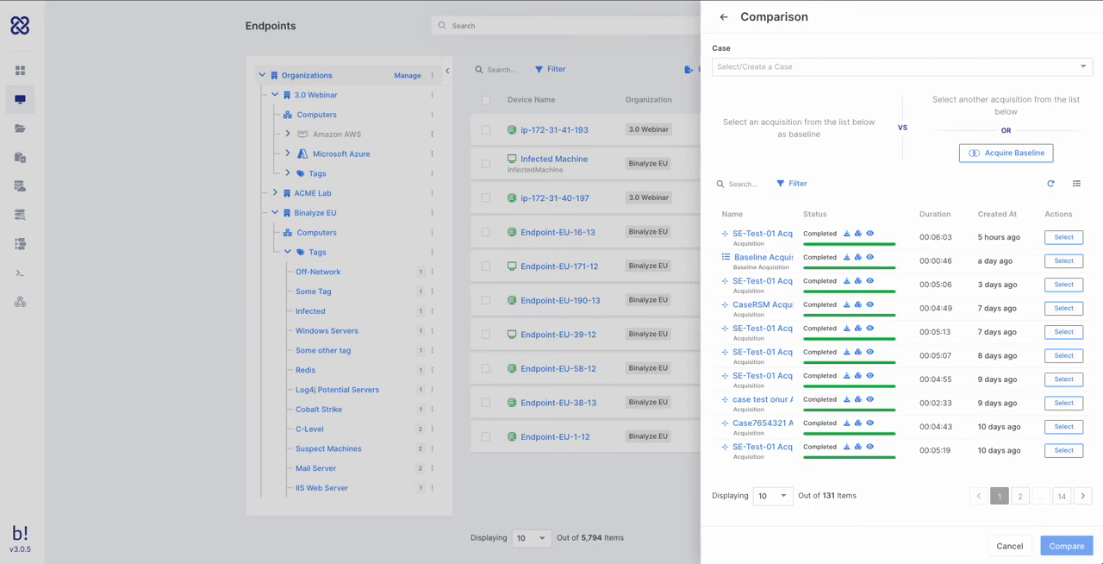
{"action": "left_click", "coordinate": [723, 17]}
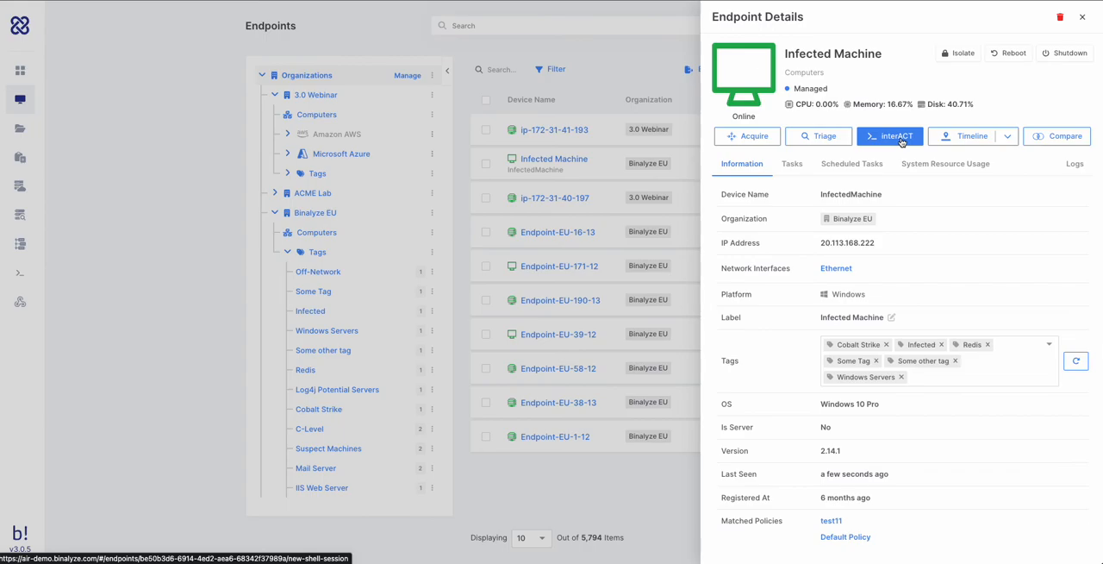
- Start an interACT shell session on the Infected Machine using custom options and the Blue Ridge Cyber case
{"action": "left_click", "coordinate": [901, 142]}
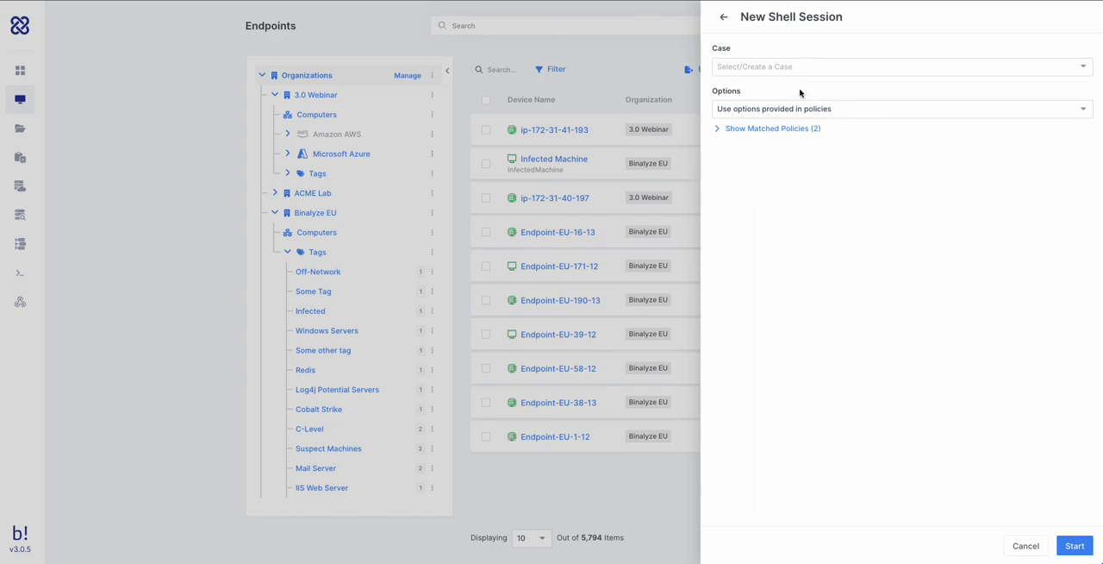
{"action": "left_click", "coordinate": [809, 110]}
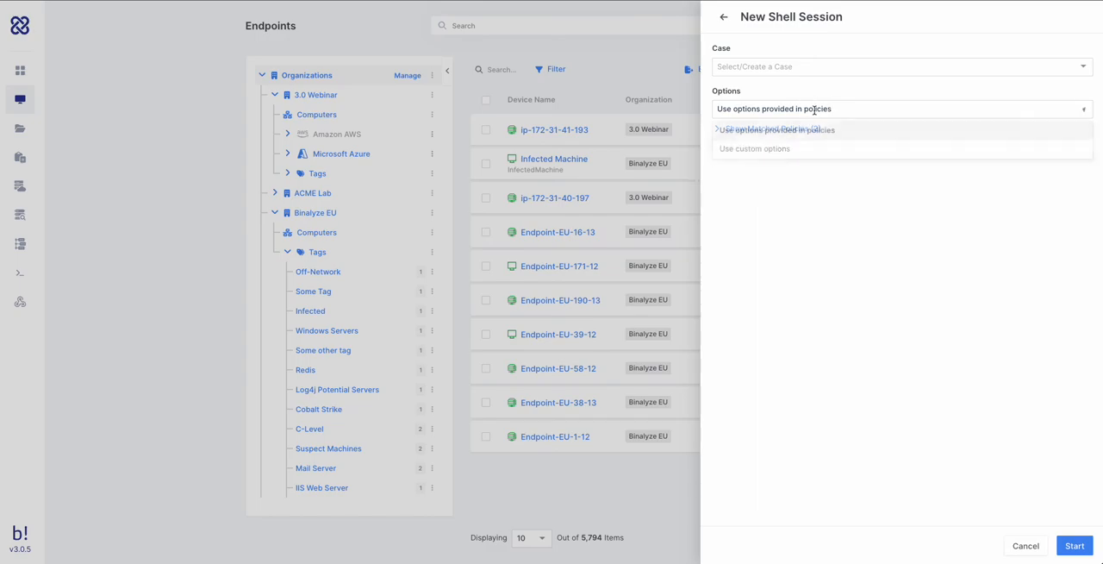
{"action": "left_click", "coordinate": [783, 150]}
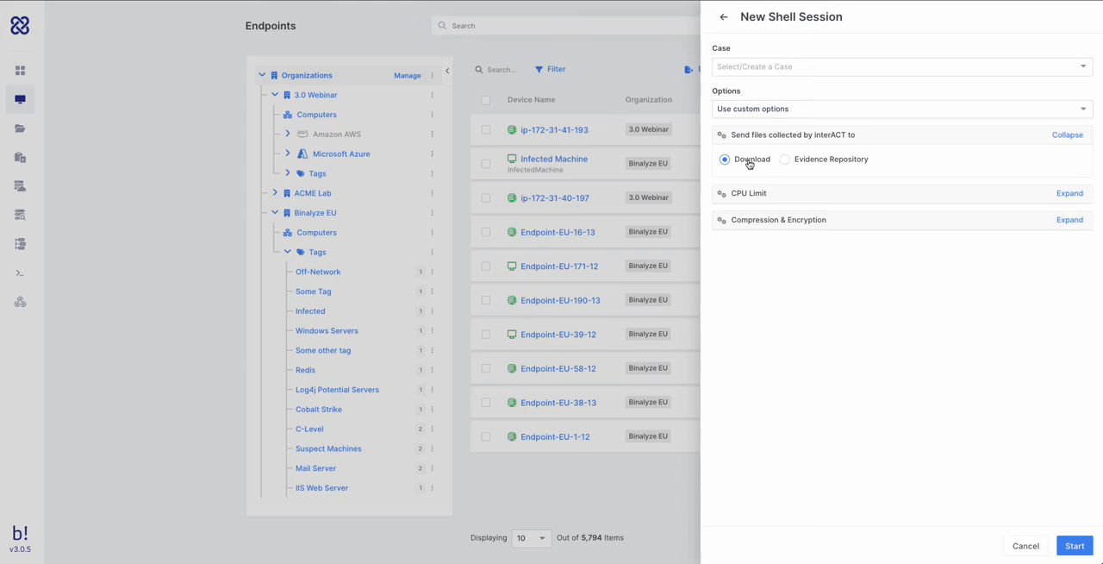
{"action": "left_click", "coordinate": [751, 66]}
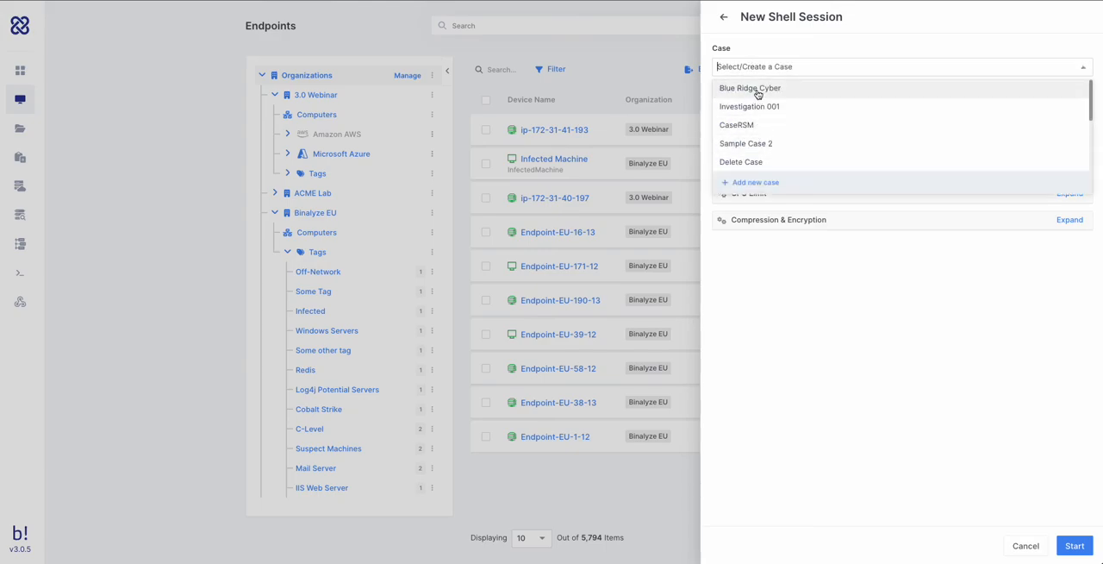
{"action": "left_click", "coordinate": [757, 90]}
{"action": "left_click", "coordinate": [1073, 545]}
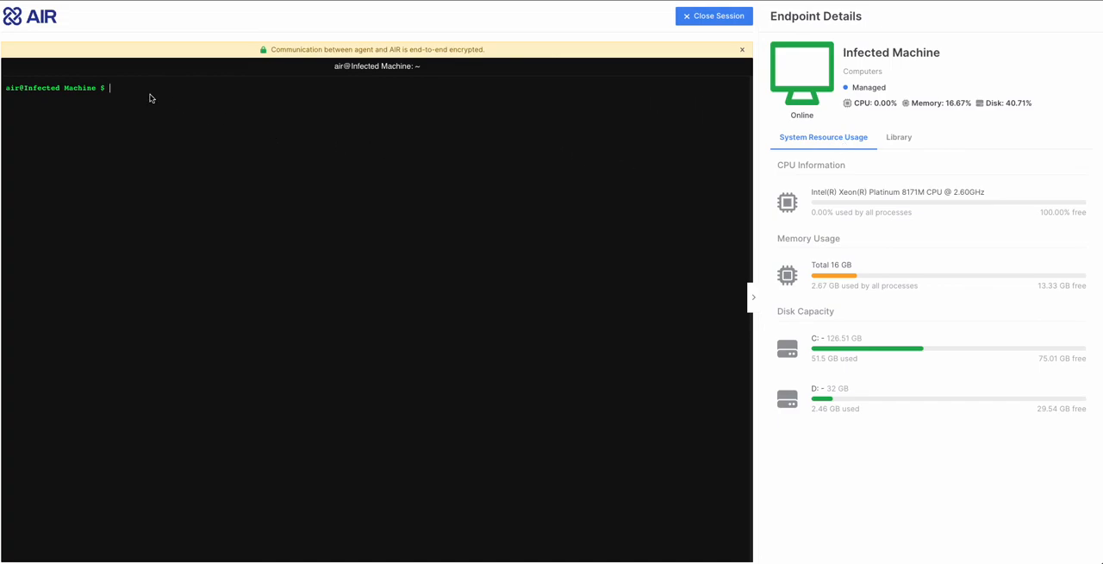
- Run help to list the available shell commands, and run help image to display the usage of the image command
{"action": "type", "text": "hekl"}
{"action": "key", "text": "BackSpace"}
{"action": "key", "text": "BackSpace"}
{"action": "type", "text": "lp"}
{"action": "key", "text": "Return"}
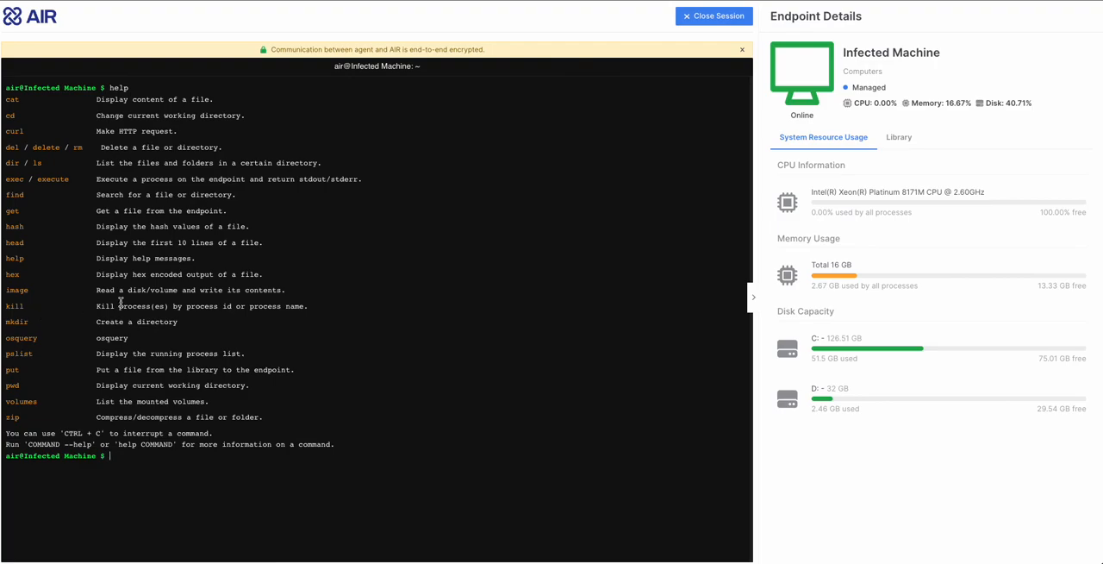
{"action": "type", "text": "he,k"}
{"action": "type", "text": "lp image"}
{"action": "key", "text": "Return"}
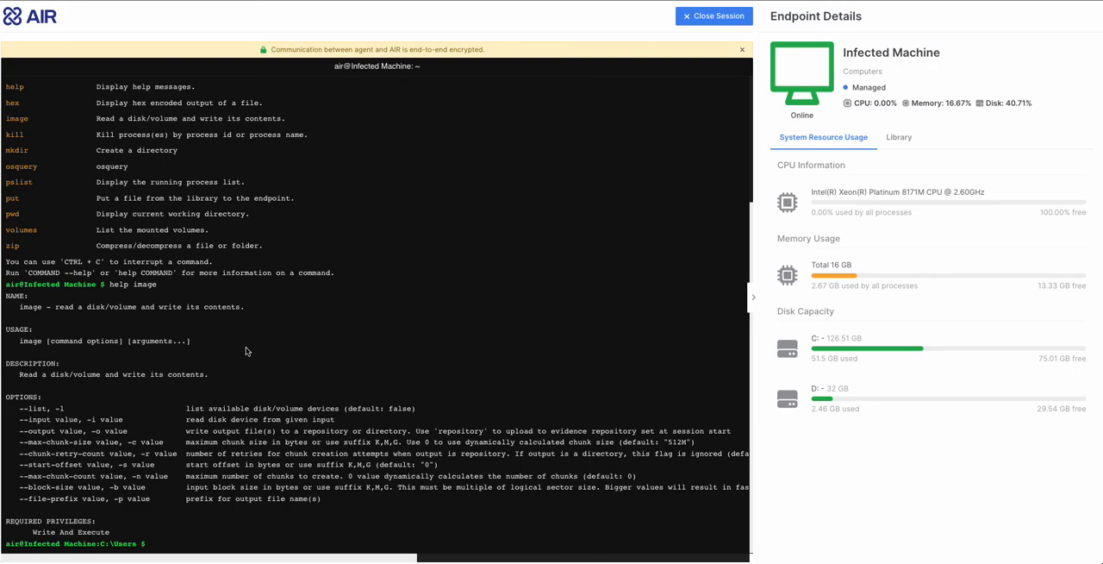
- List the endpoint's running processes with pslist and clear the terminal
{"action": "type", "text": "pslist"}
{"action": "key", "text": "Return"}
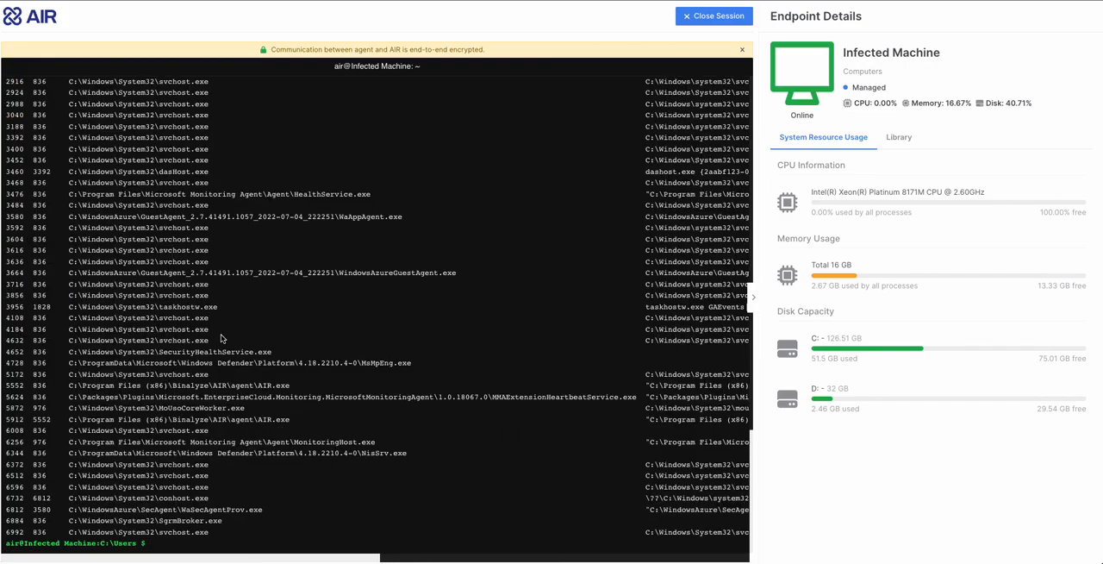
{"action": "type", "text": "clear"}
{"action": "key", "text": "Return"}
- List the contents of C:\Users with both the ls and dir commands
{"action": "type", "text": "ls"}
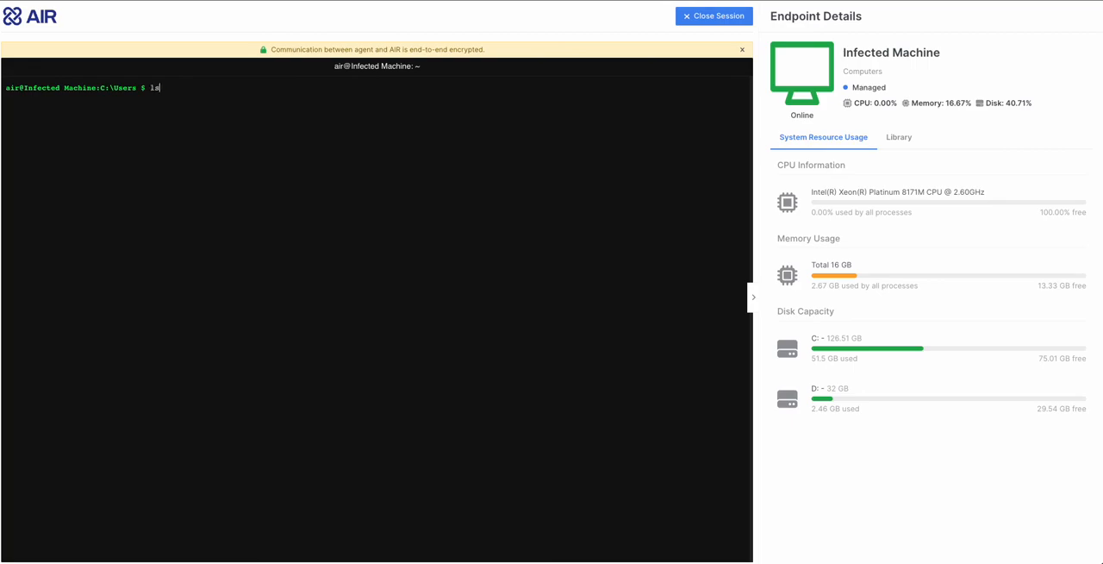
{"action": "key", "text": "Return"}
{"action": "type", "text": "dir"}
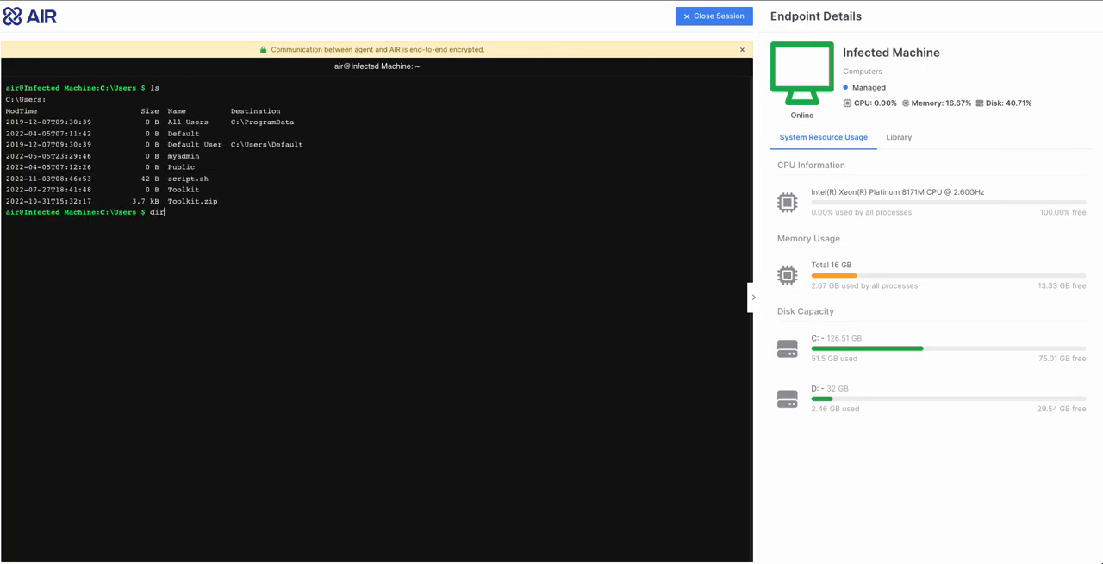
{"action": "key", "text": "Return"}
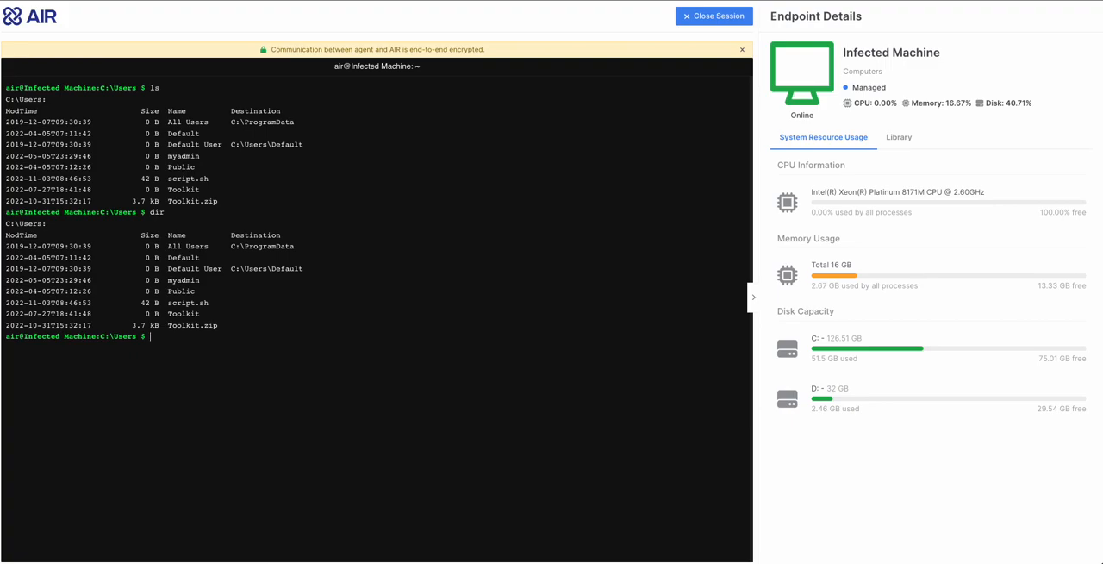
- View the files in the interACT library and terminate the shell session
{"action": "left_click", "coordinate": [894, 140]}
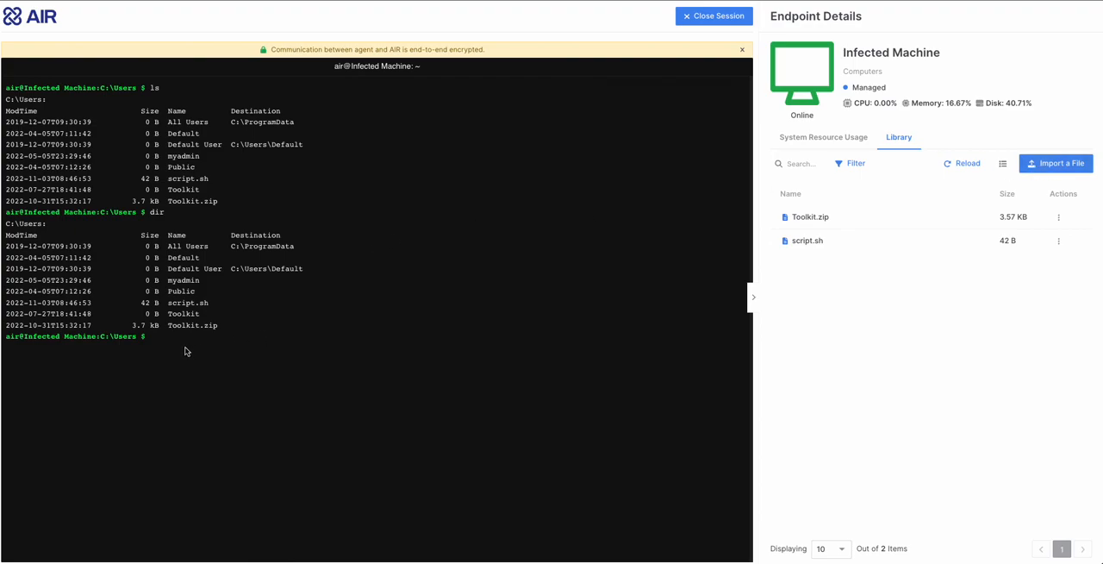
{"action": "left_click", "coordinate": [705, 25]}
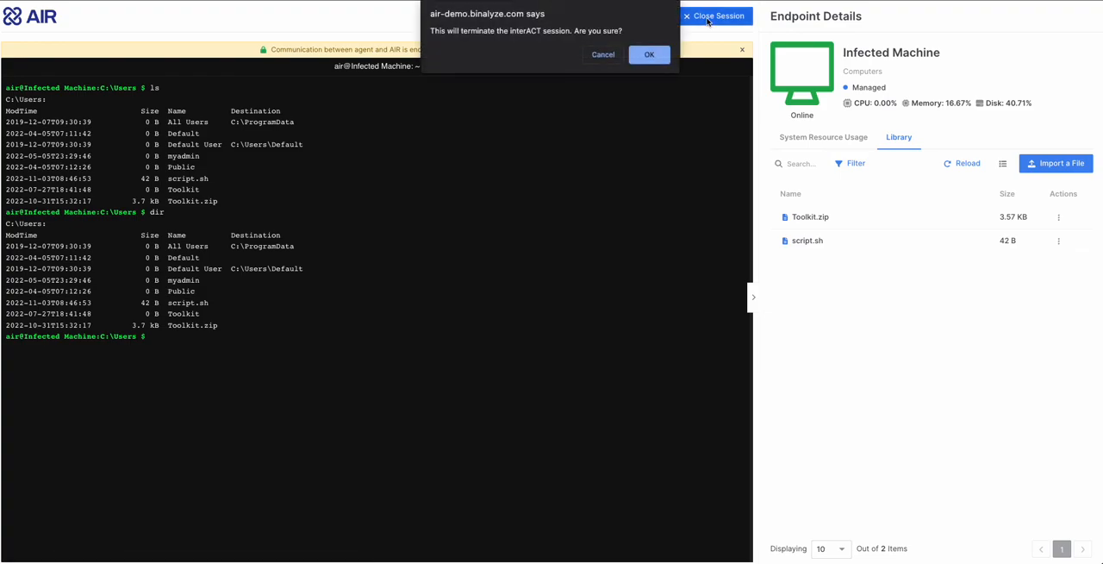
{"action": "left_click", "coordinate": [651, 54]}
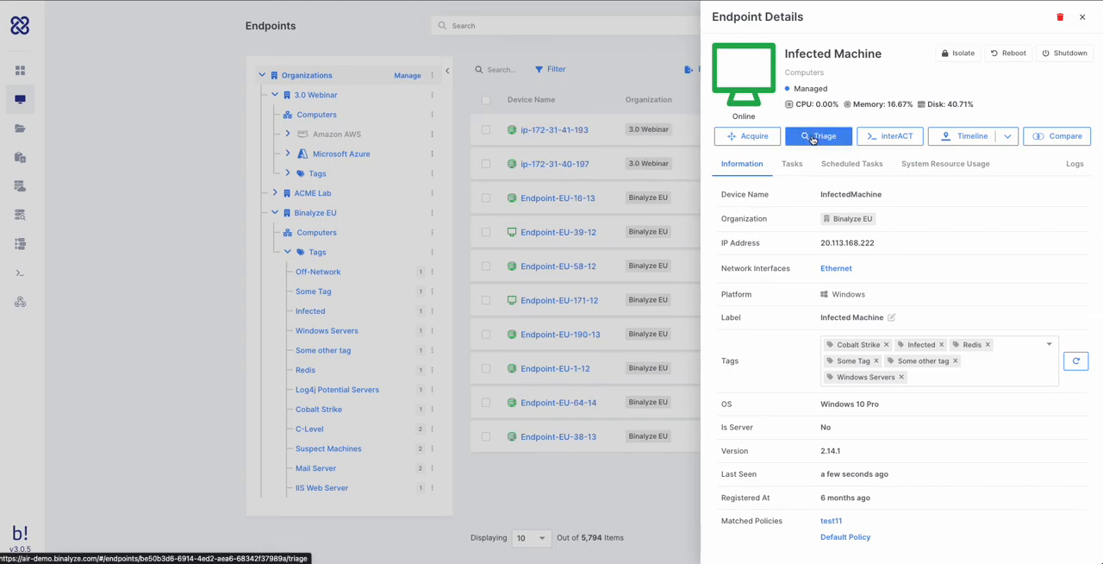
- Open the report of the Infected Machine's interACT Shell task from 5 hours ago and review its transferred files and commands
{"action": "left_click", "coordinate": [786, 164]}
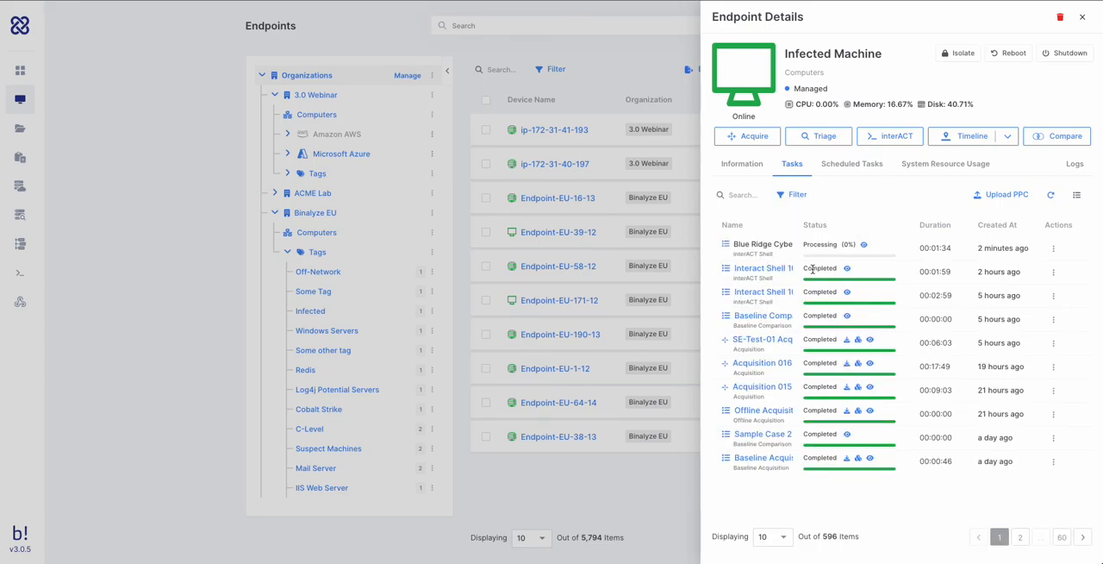
{"action": "left_click", "coordinate": [846, 293]}
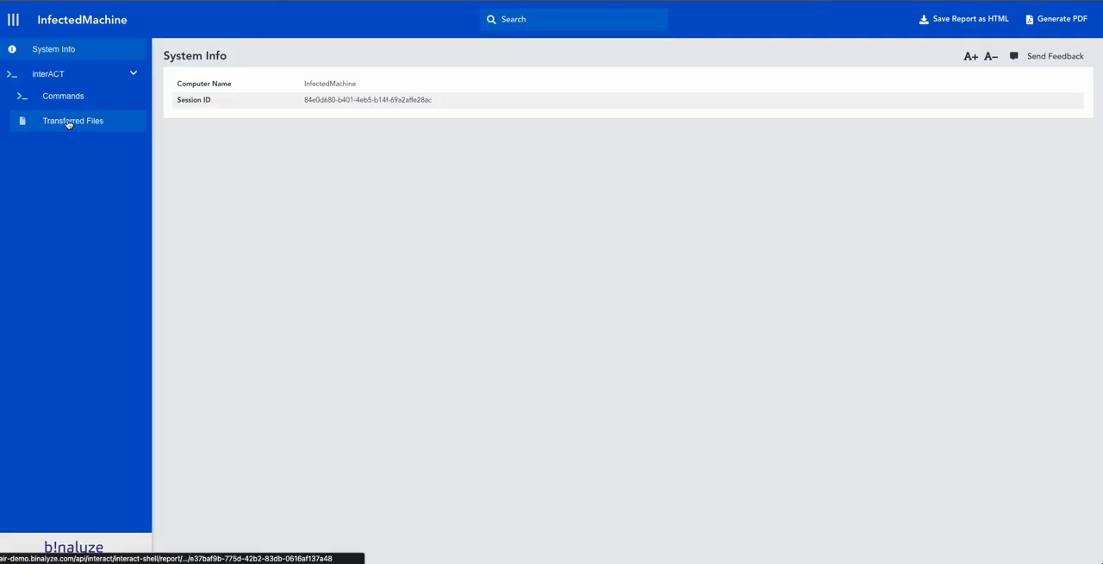
{"action": "left_click", "coordinate": [67, 122]}
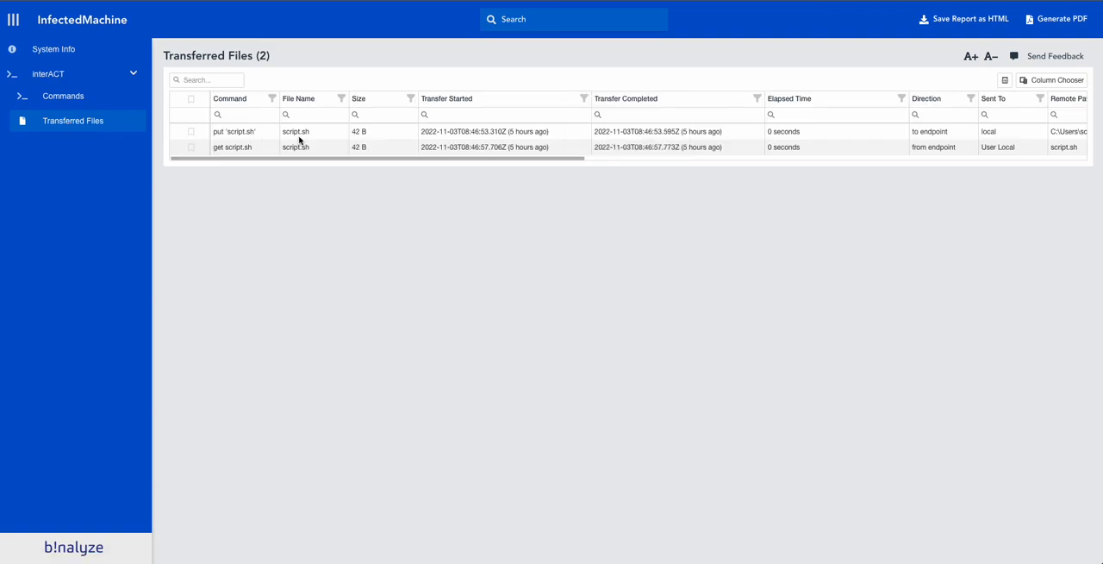
{"action": "left_click", "coordinate": [64, 98]}
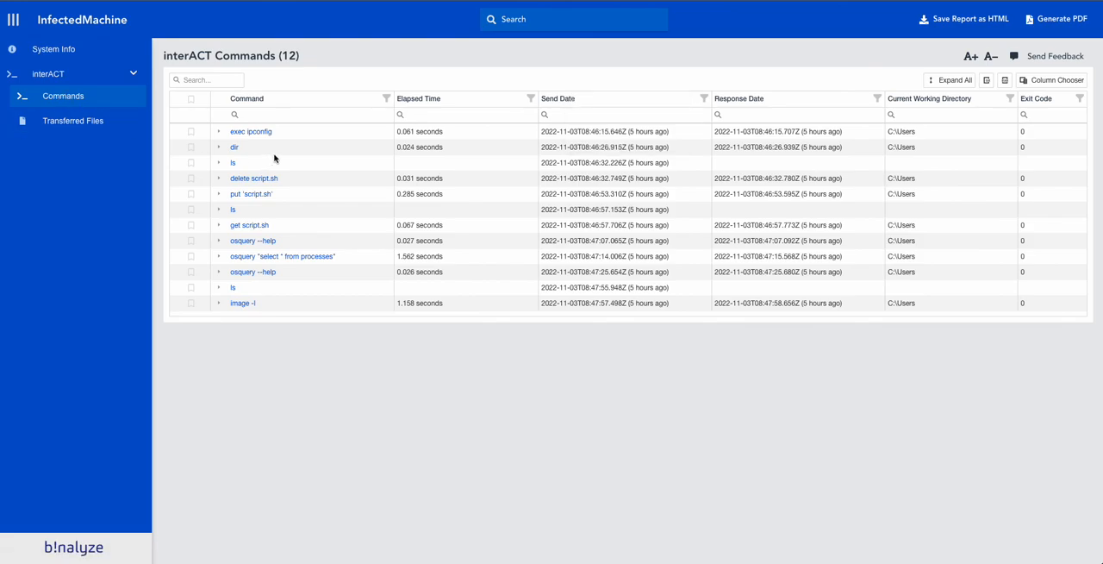